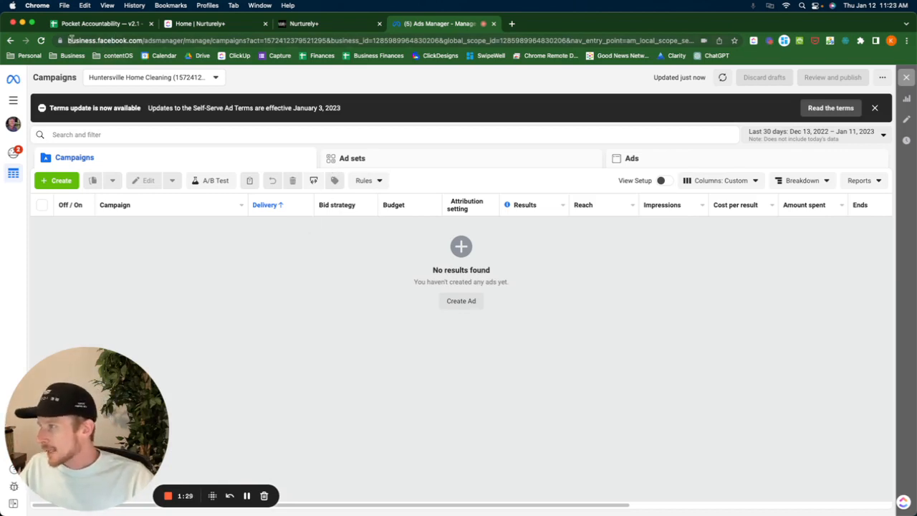
- View the updated Self-Serve Ad Terms, return to the campaigns page and dismiss the terms update notice
drag(69, 39, 245, 42)
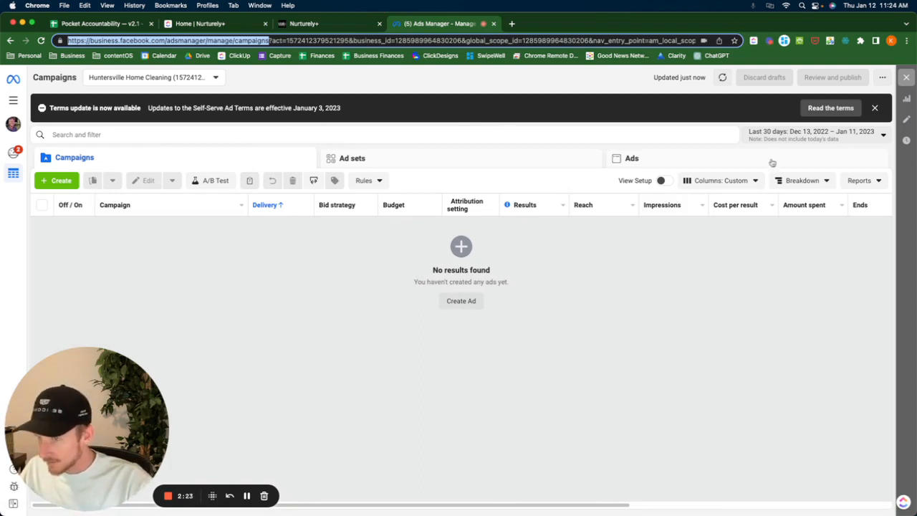
click(827, 109)
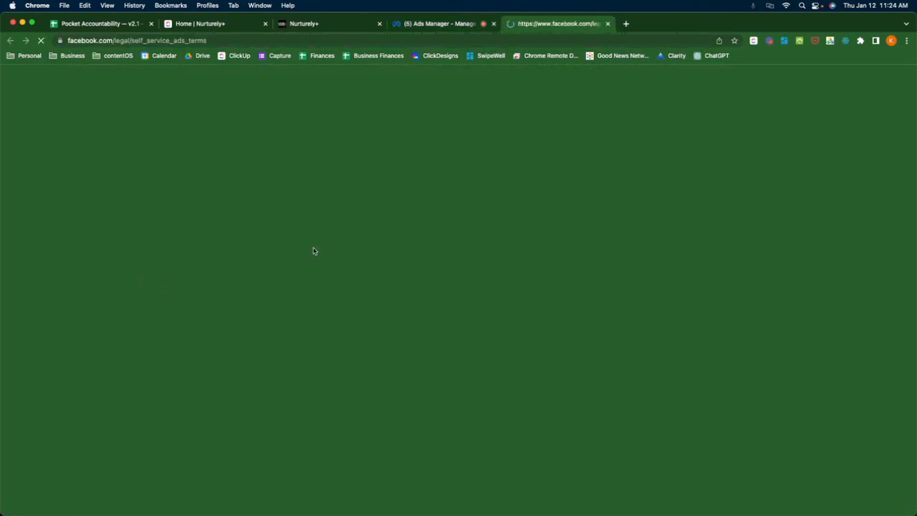
scroll(509, 288, down, 15)
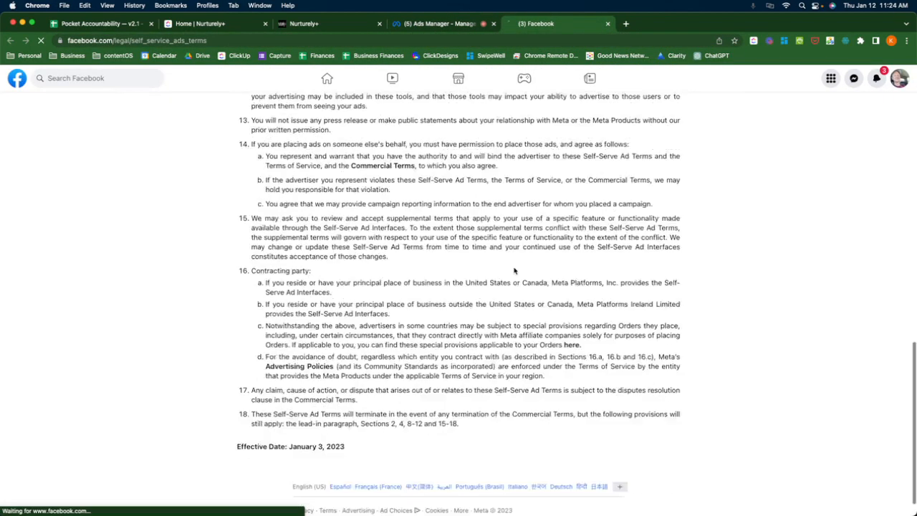
key(super+w)
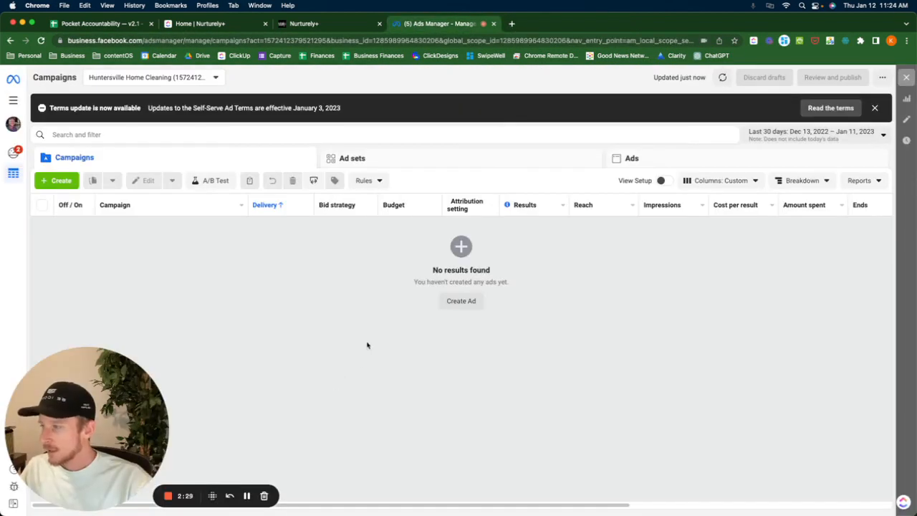
click(874, 107)
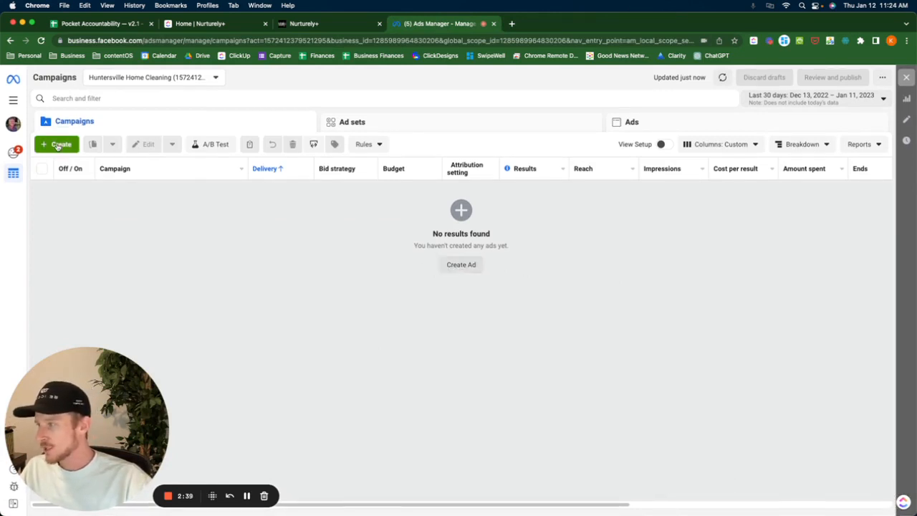
- Create a new campaign with the Leads objective and continue to its setup
click(57, 144)
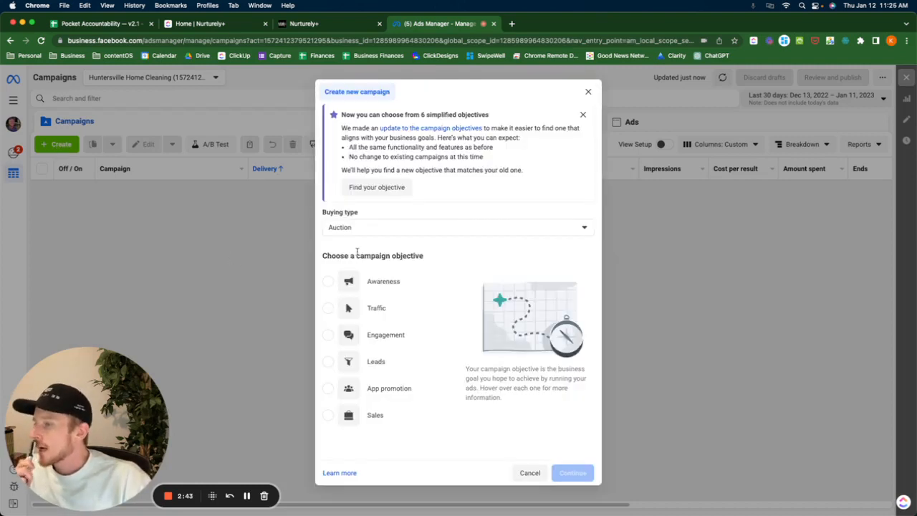
scroll(368, 254, down, 1)
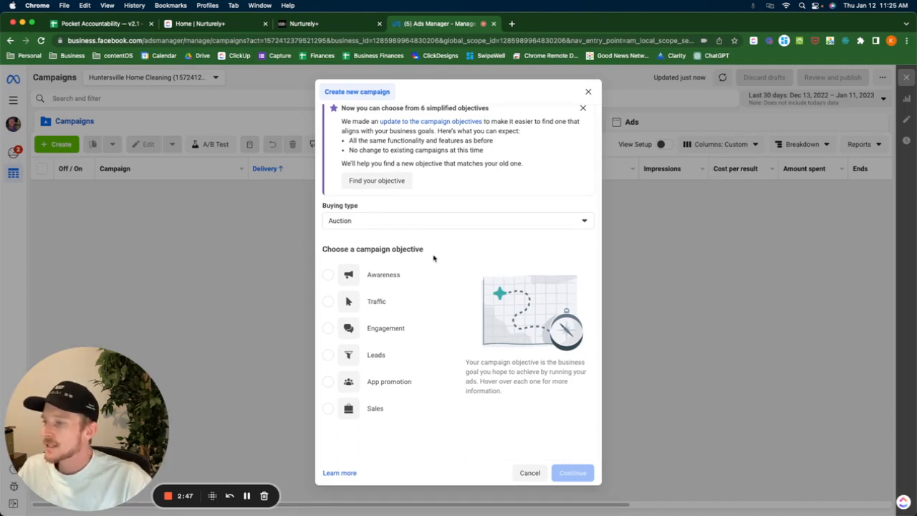
mouse_move(394, 278)
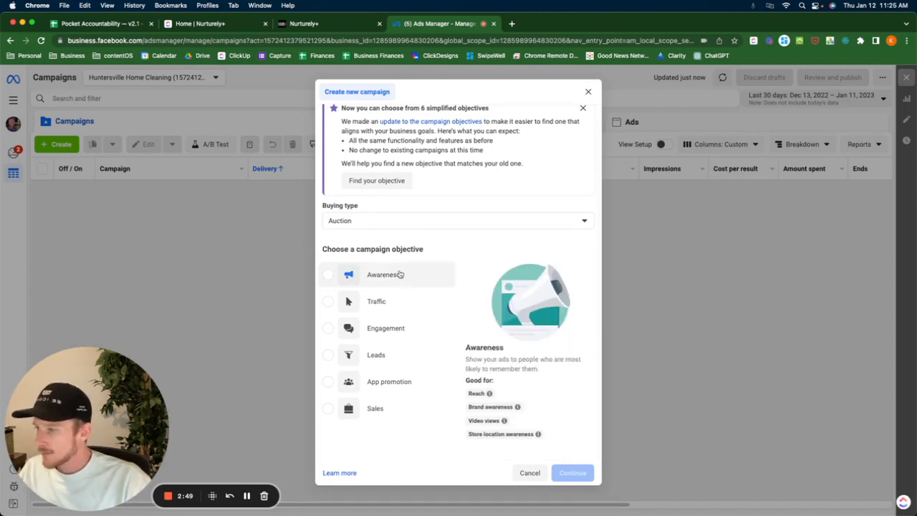
scroll(398, 280, up, 1)
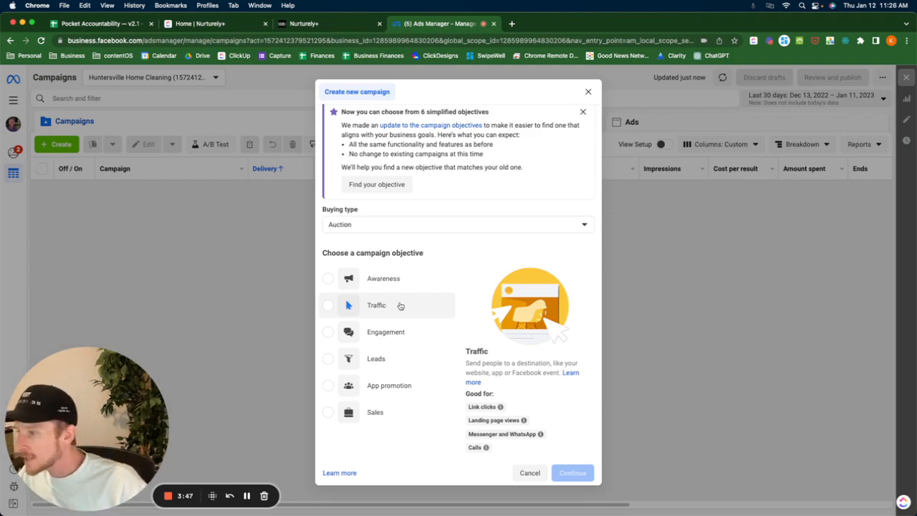
scroll(400, 306, down, 1)
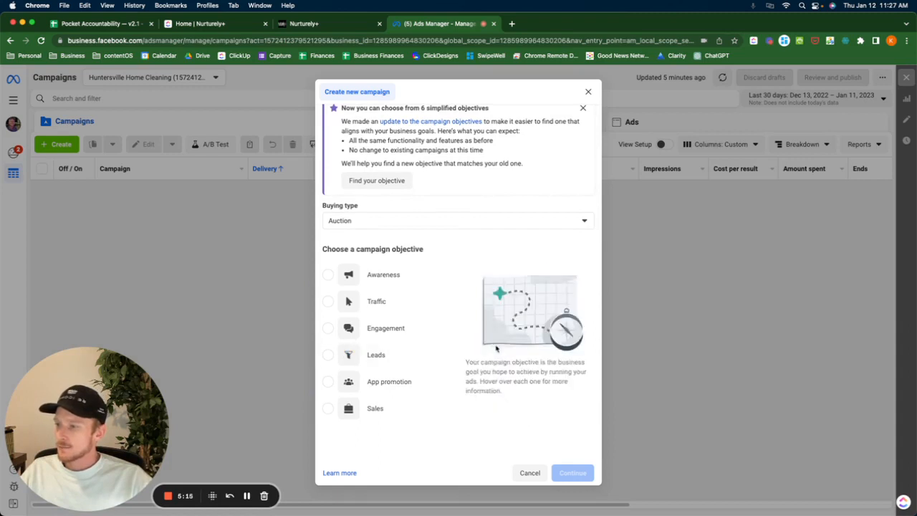
click(407, 356)
mouse_move(510, 383)
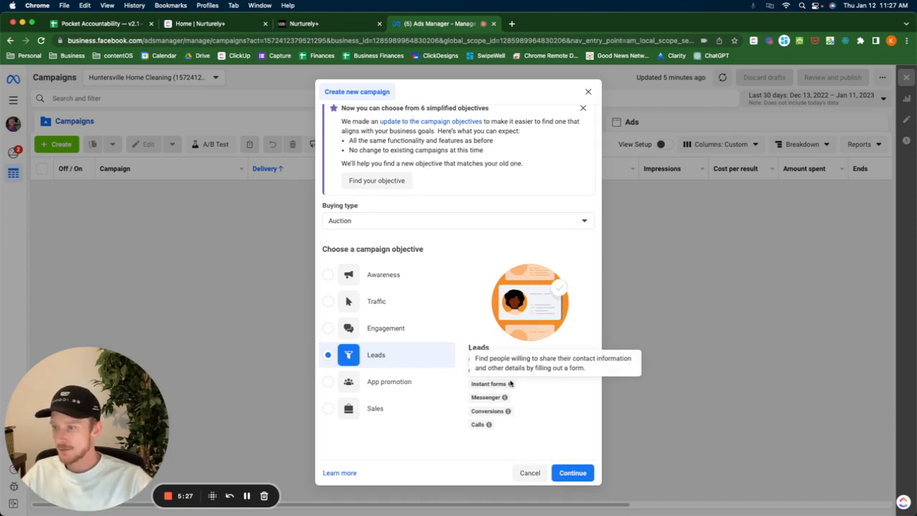
mouse_move(507, 411)
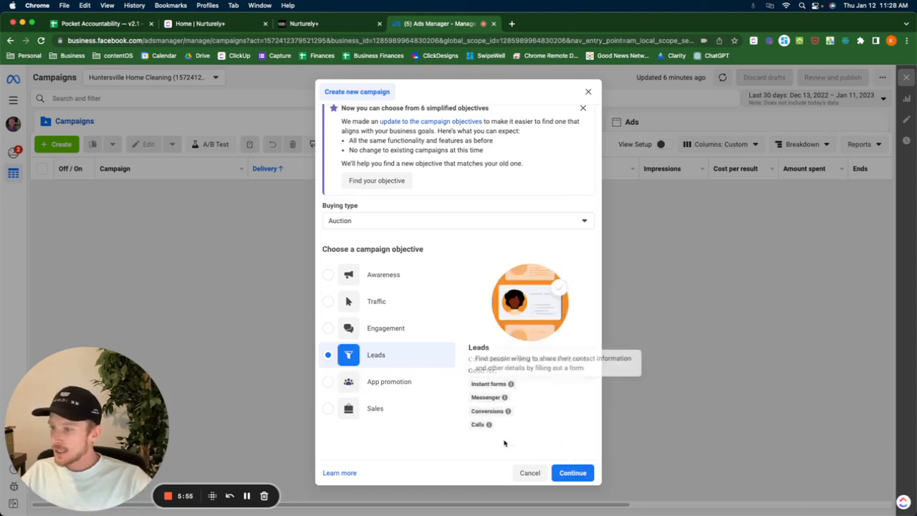
click(579, 471)
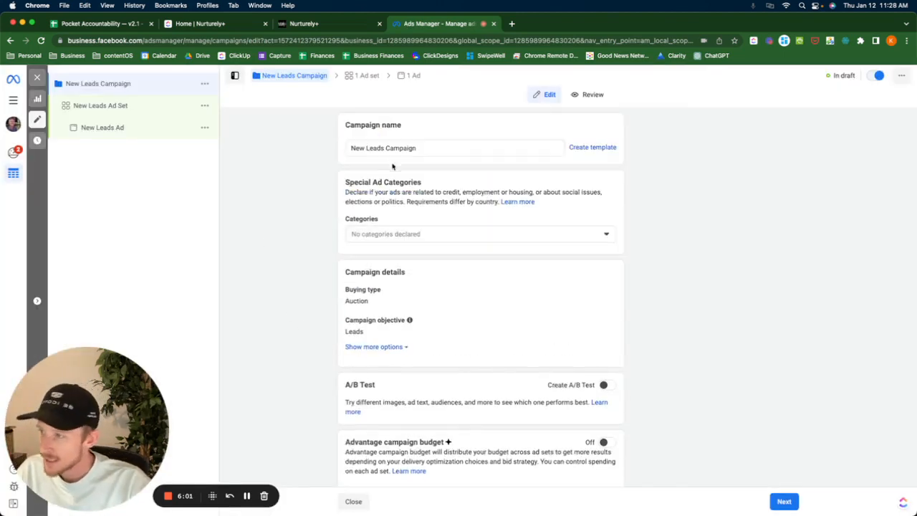
- Rename the campaign as "Cold // Lead Gen // Estimate Requests"
click(432, 147)
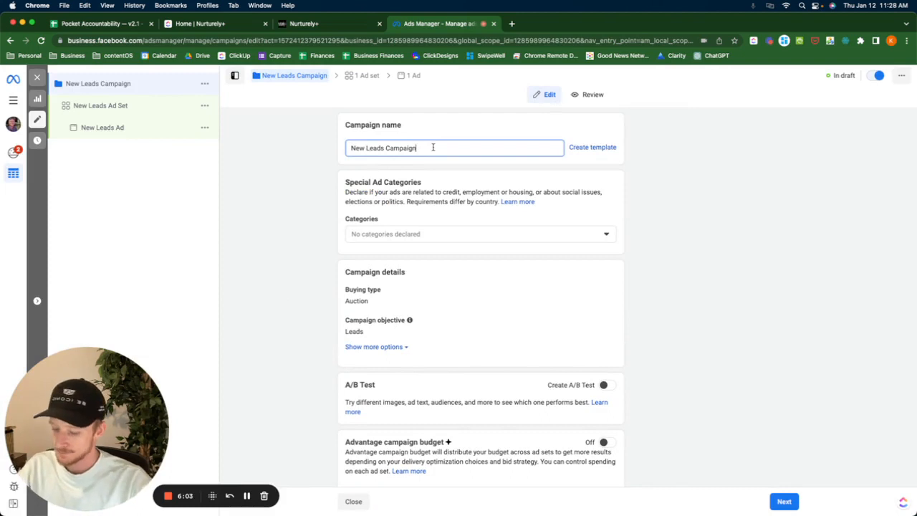
triple_click(432, 147)
text(Cold //)
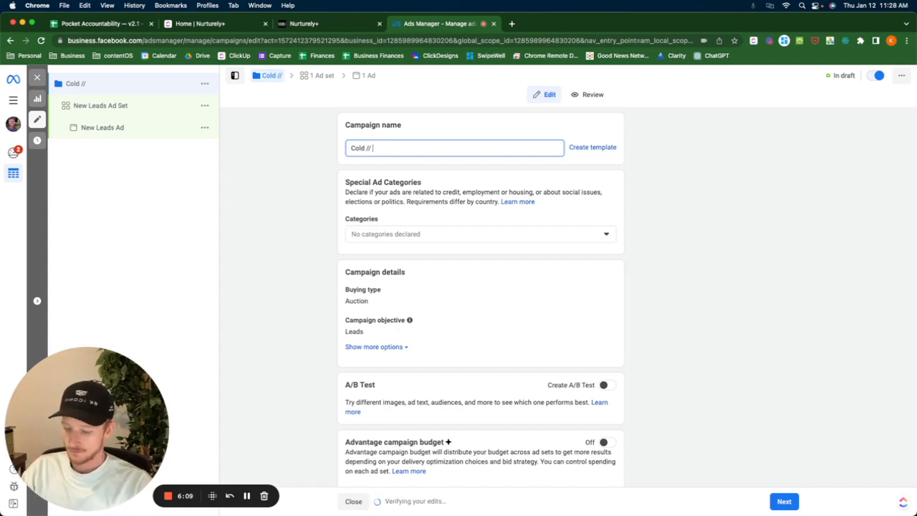
text( Lead)
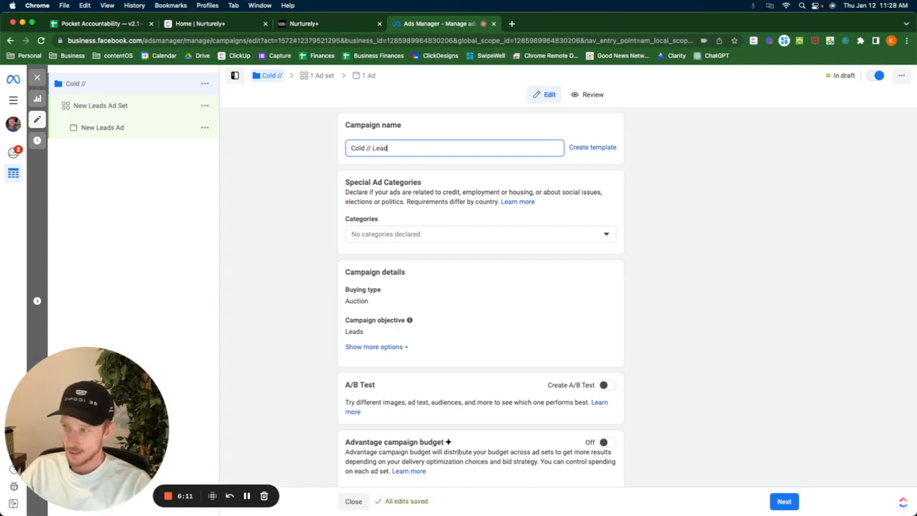
text( Gen //)
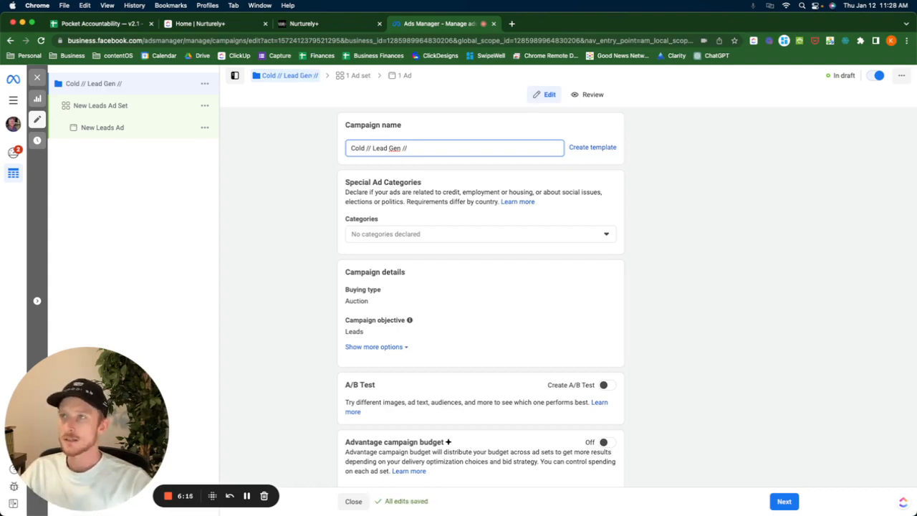
text( Esti)
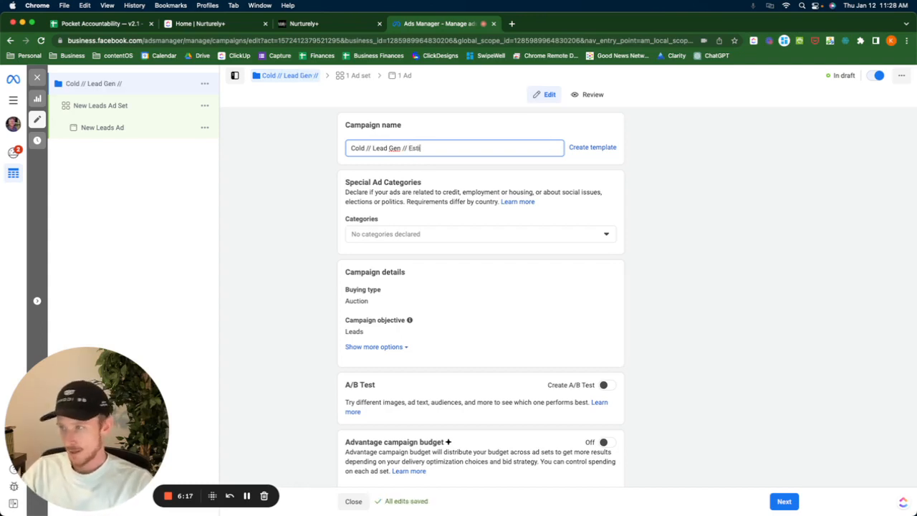
text(mate Requests)
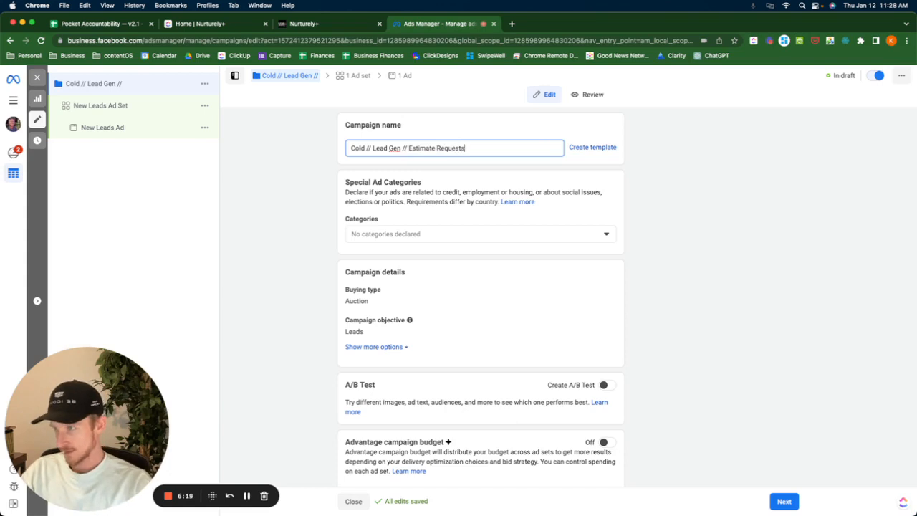
- Check the special ad categories without declaring any and the extra campaign details options, and continue to the ad set
click(411, 231)
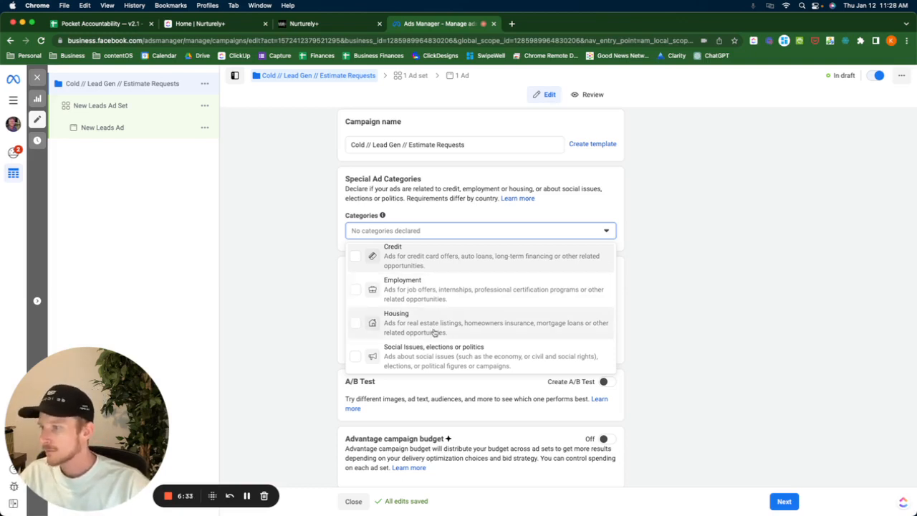
click(285, 203)
scroll(352, 253, down, 1)
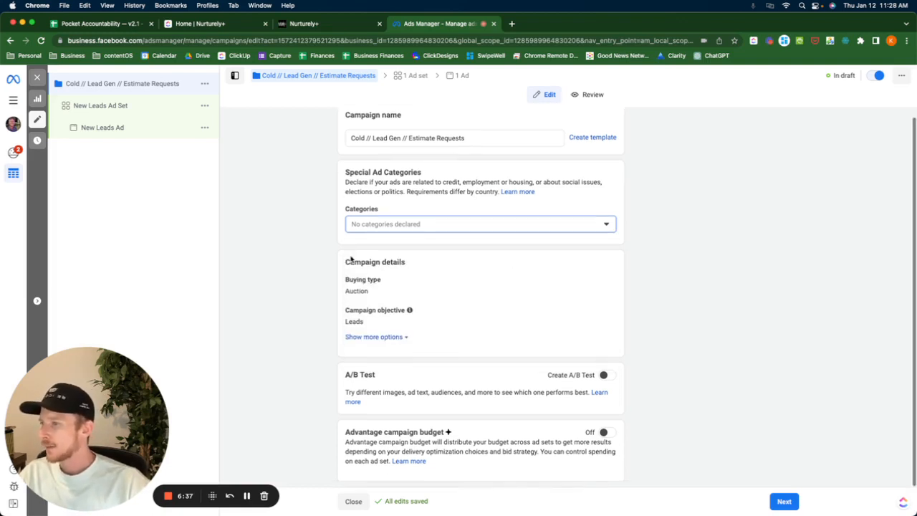
click(384, 338)
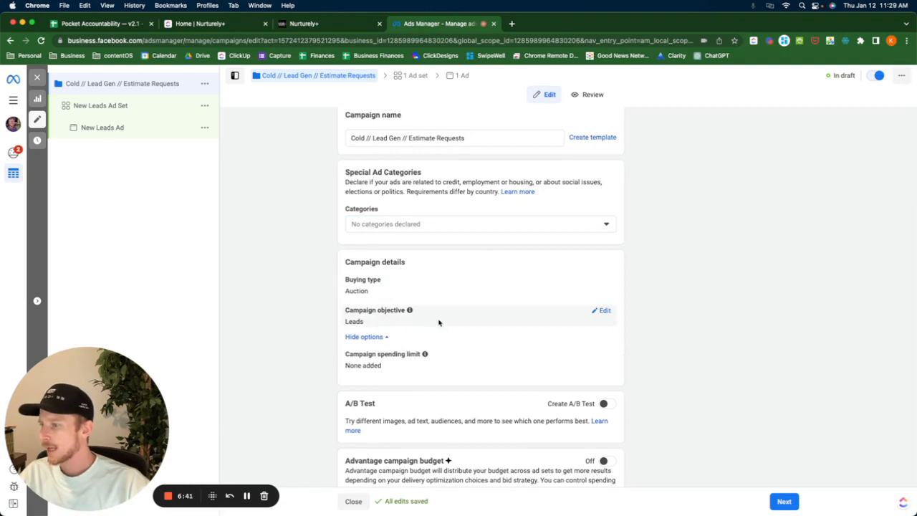
scroll(387, 308, down, 2)
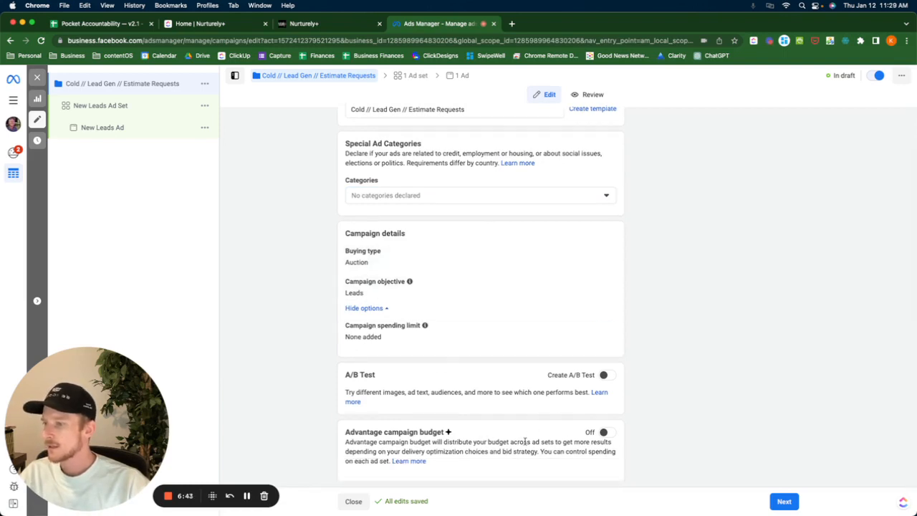
drag(345, 436, 477, 435)
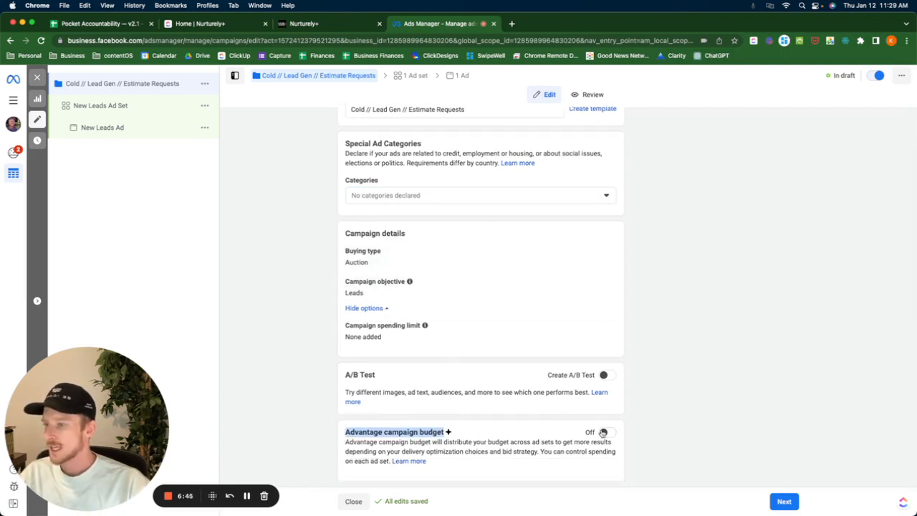
click(782, 504)
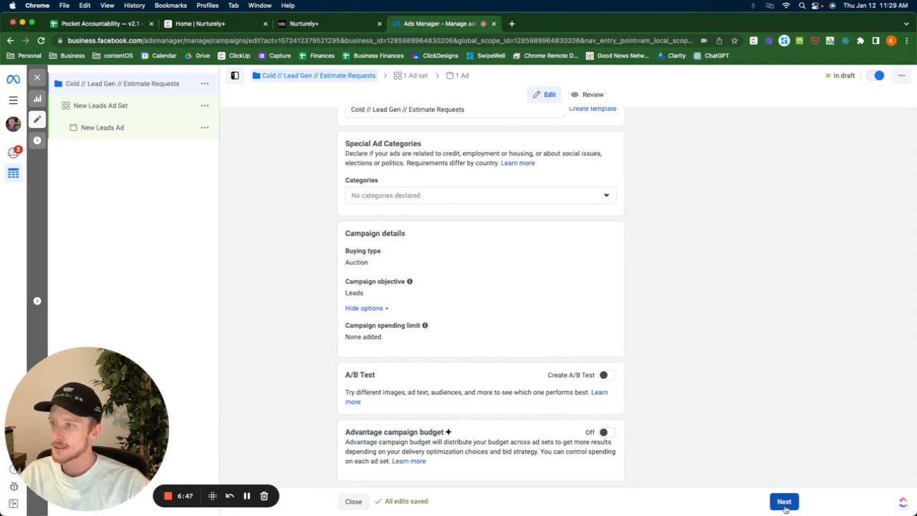
- Rename the ad set as "Target Audience"
click(439, 148)
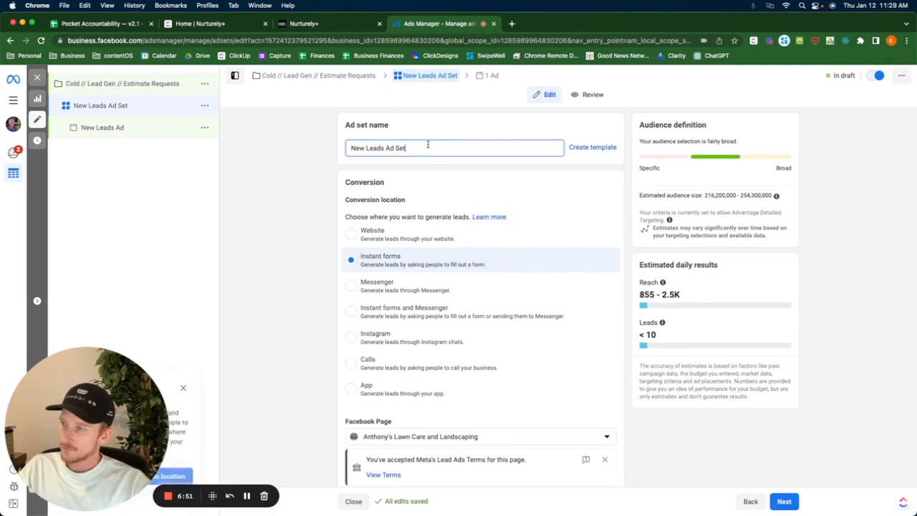
key(super+a)
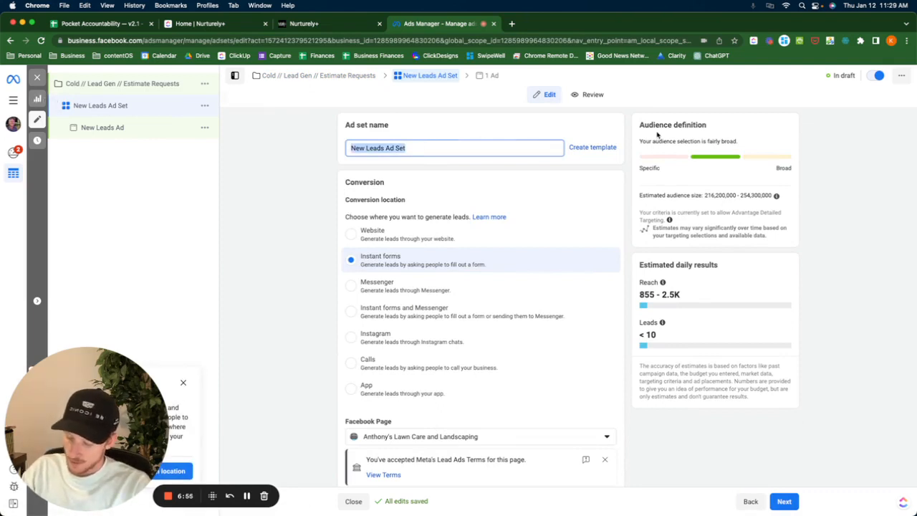
text(TAM)
key(super+a)
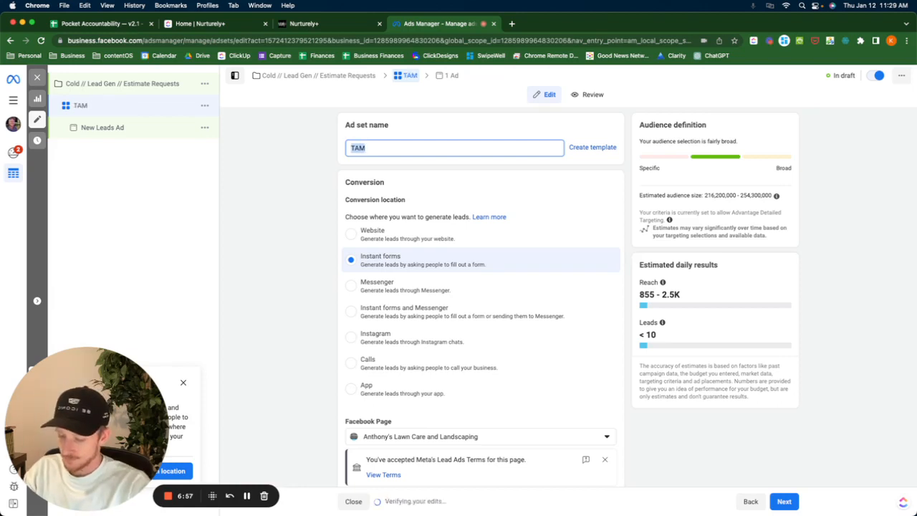
text(Ta)
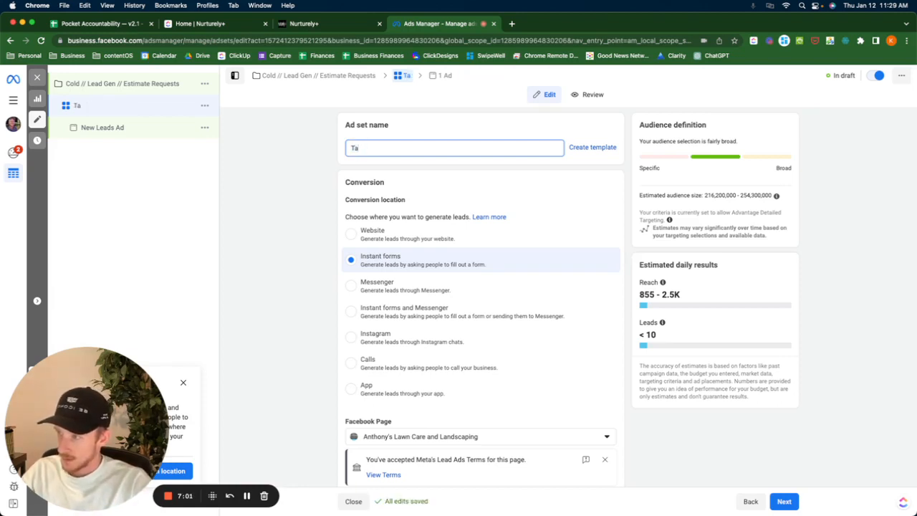
text(rget Audiecne)
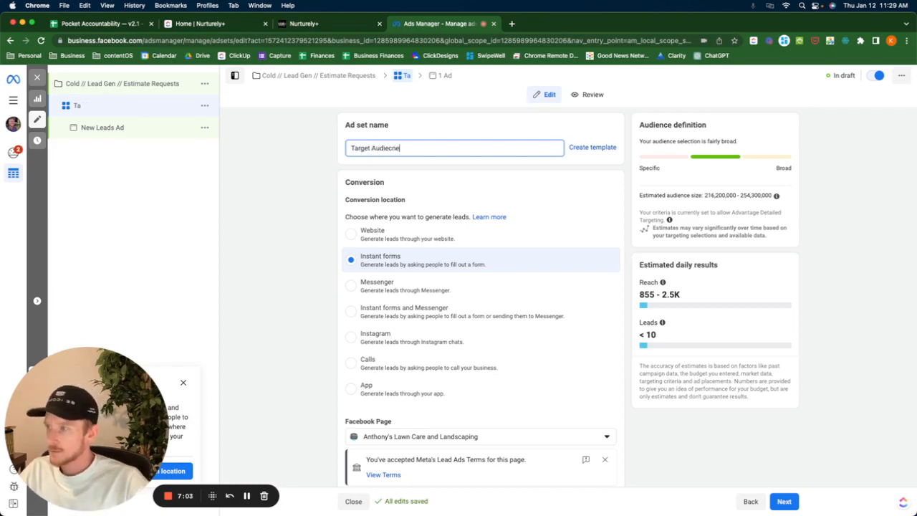
key(BackSpace)
key(BackSpace)
key(BackSpace)
text(nce)
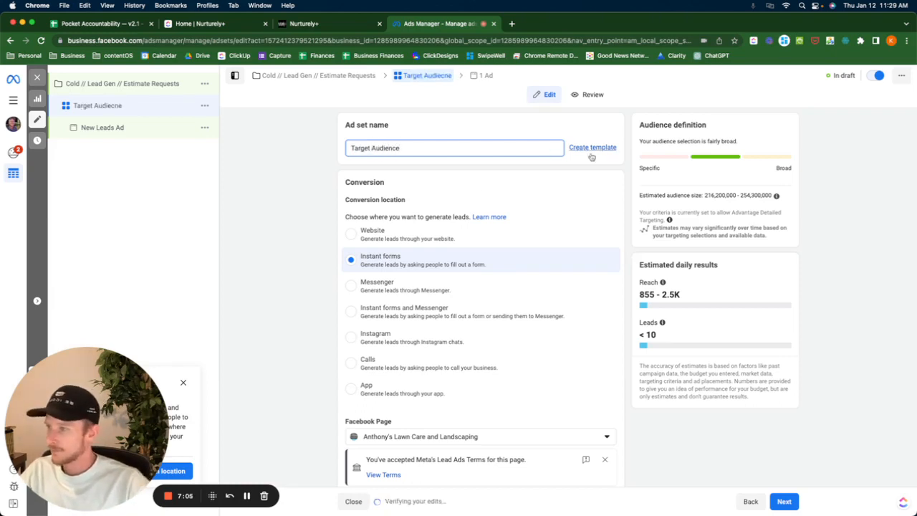
click(284, 235)
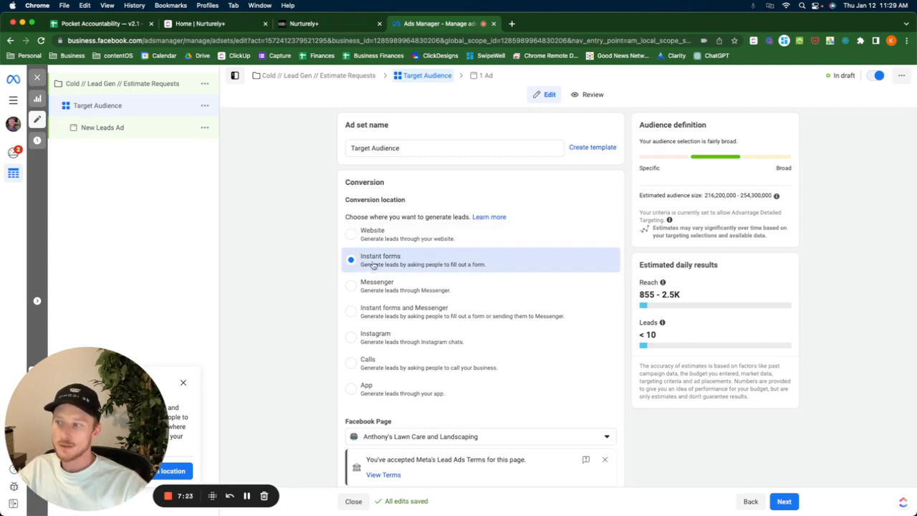
- Set the ad set's Facebook Page to Huntersville Home Cleaning
scroll(372, 264, down, 5)
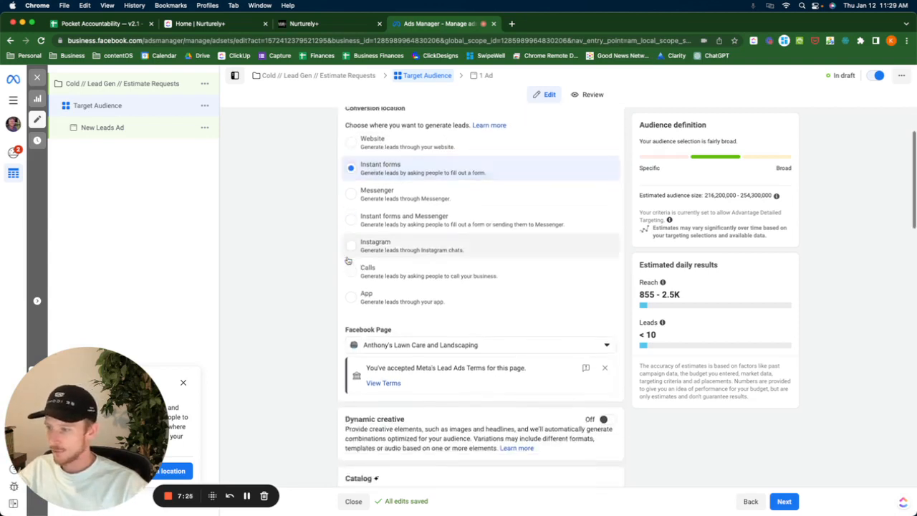
click(413, 272)
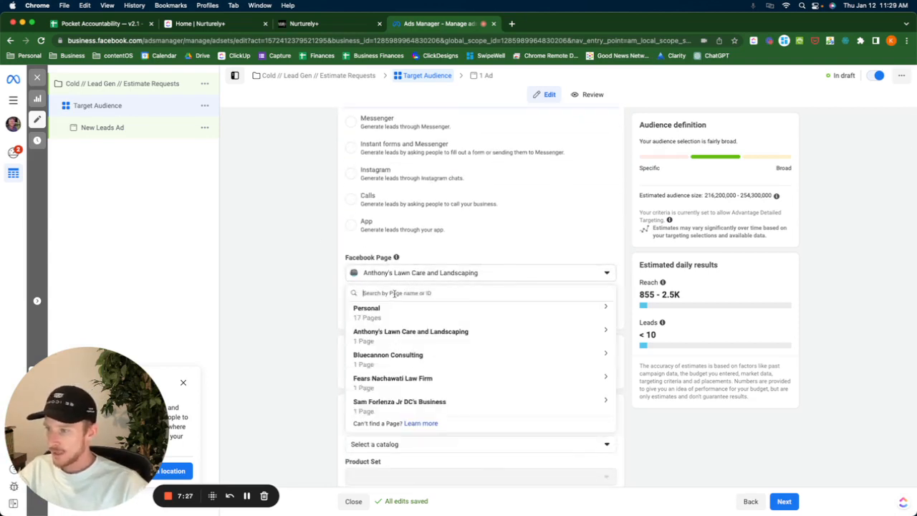
text(hunter)
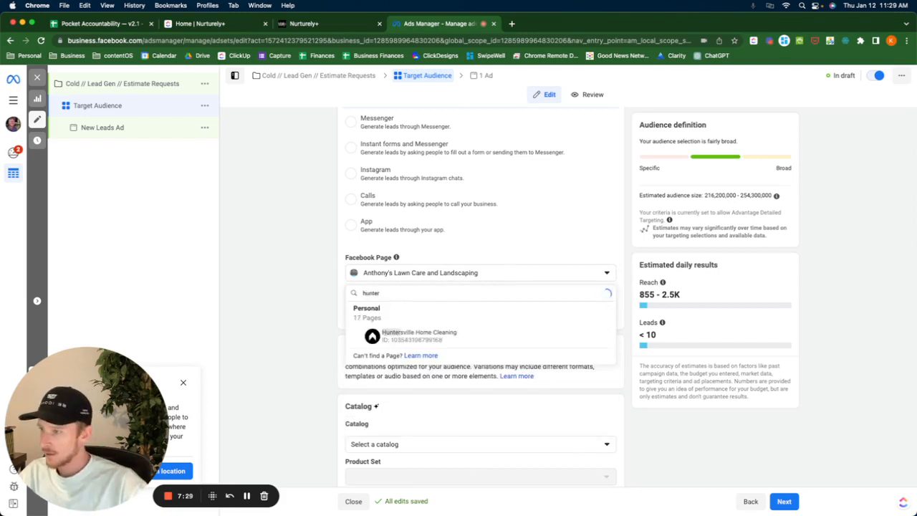
click(424, 337)
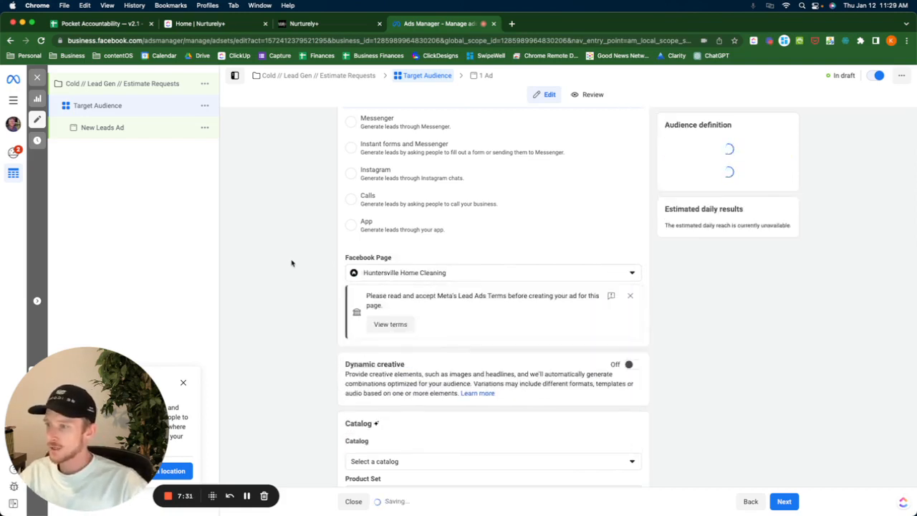
- Open Meta's Lead Ads Terms for the selected page, read through them and agree to the terms and conditions
drag(366, 296, 502, 302)
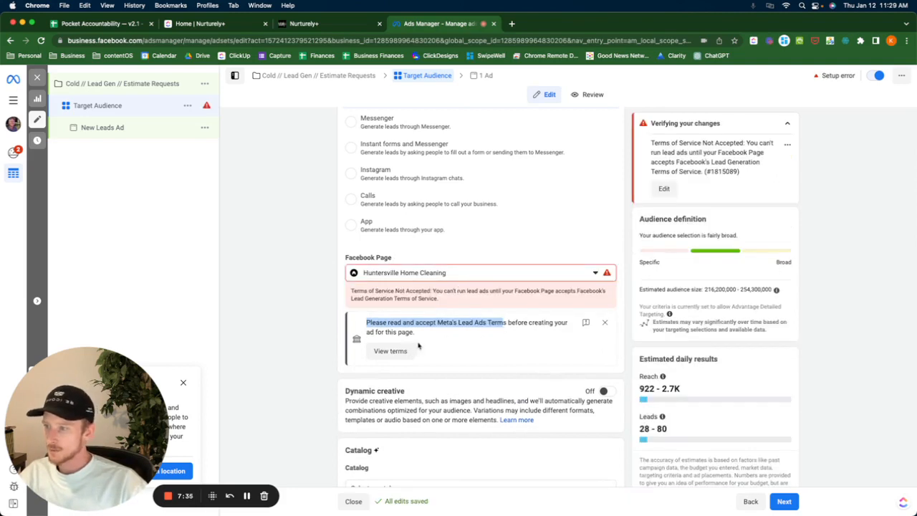
click(445, 343)
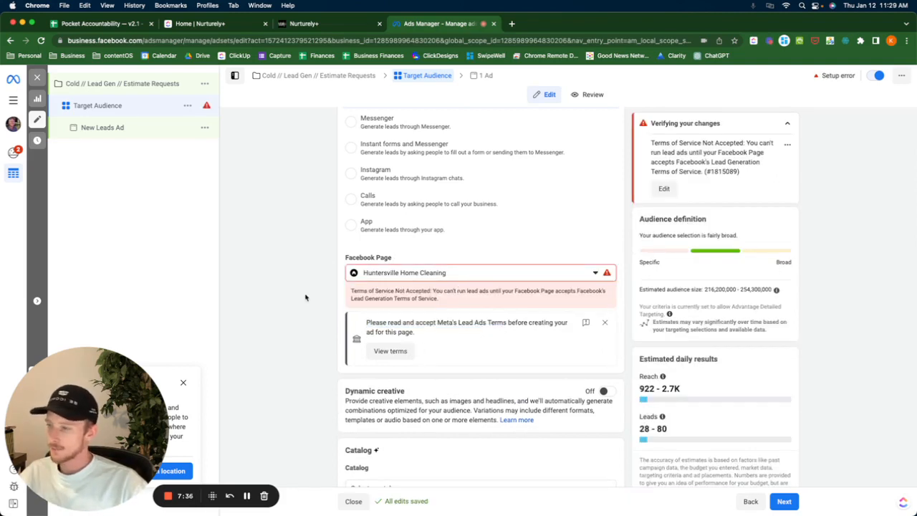
click(392, 352)
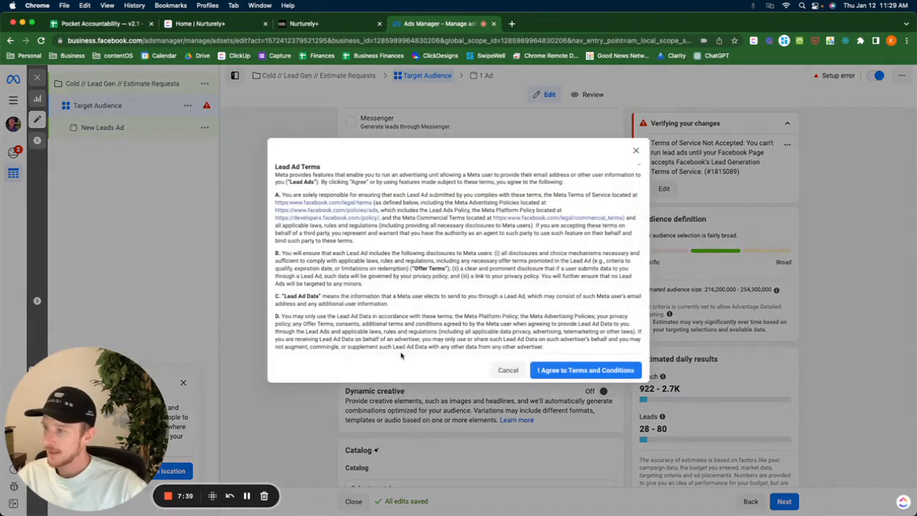
scroll(389, 259, down, 5)
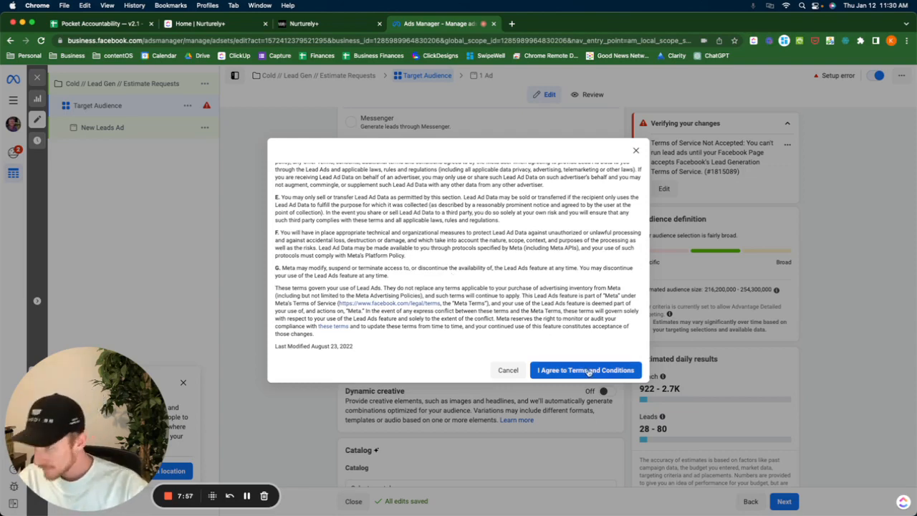
click(589, 371)
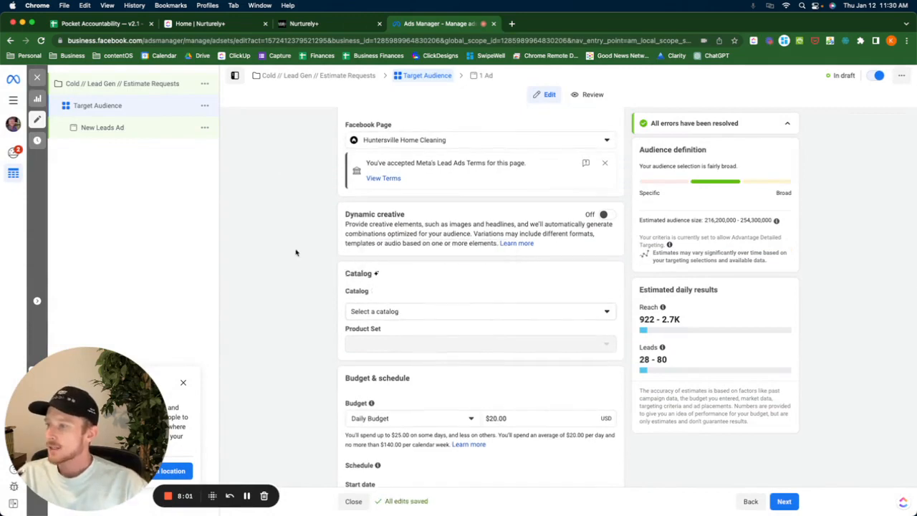
- Review the ad set's daily budget, schedule and default audience settings
scroll(313, 285, down, 5)
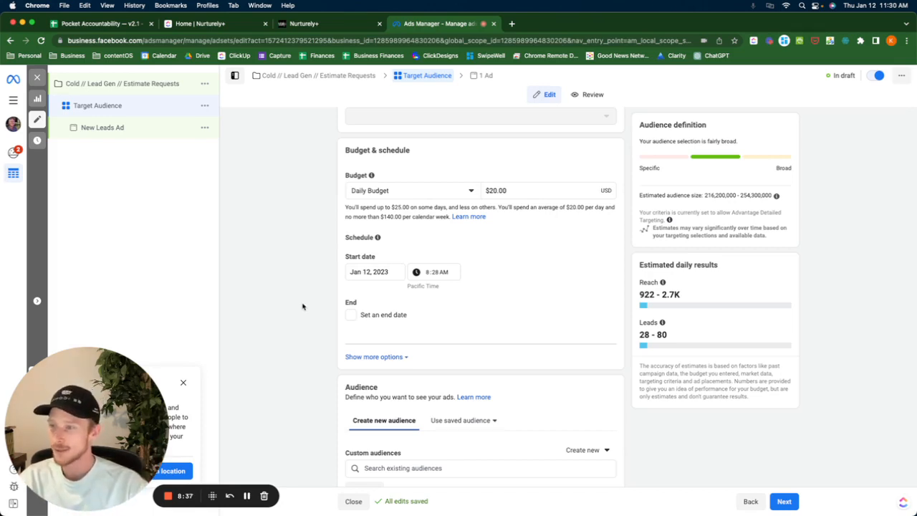
scroll(301, 297, down, 2)
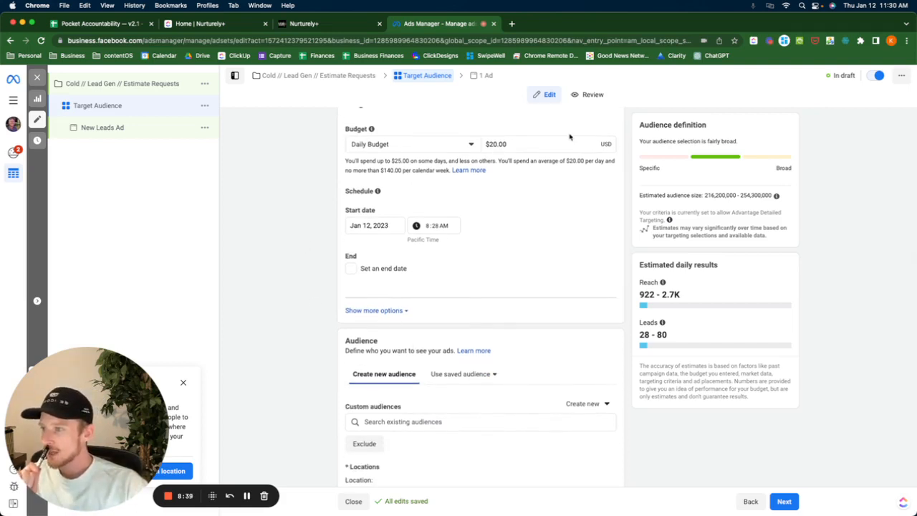
click(522, 146)
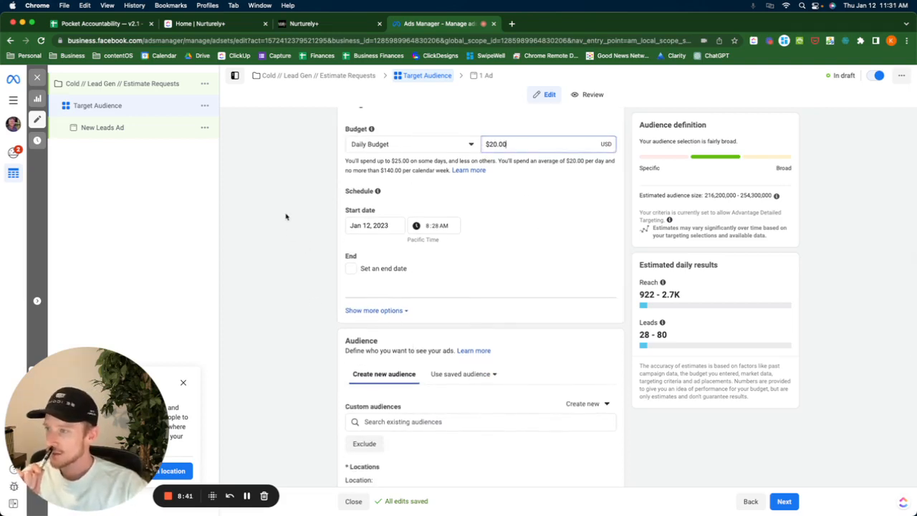
scroll(286, 218, down, 2)
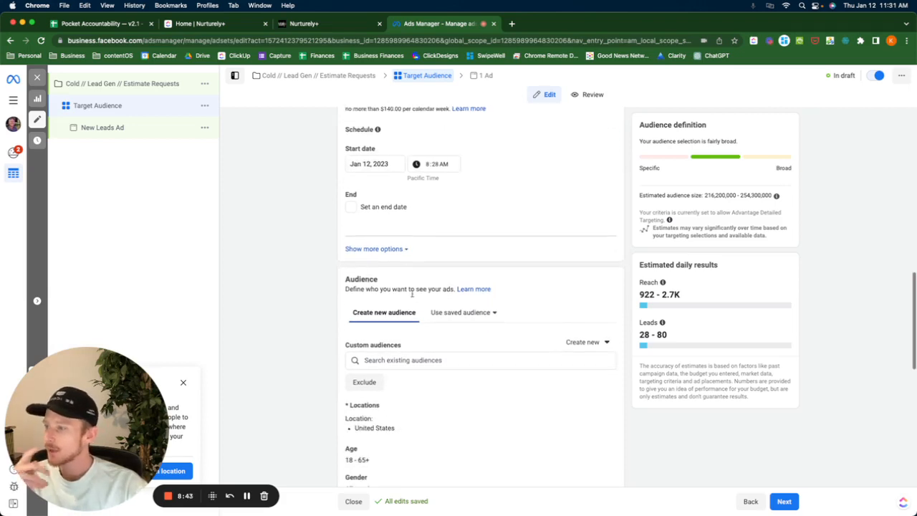
scroll(303, 300, down, 4)
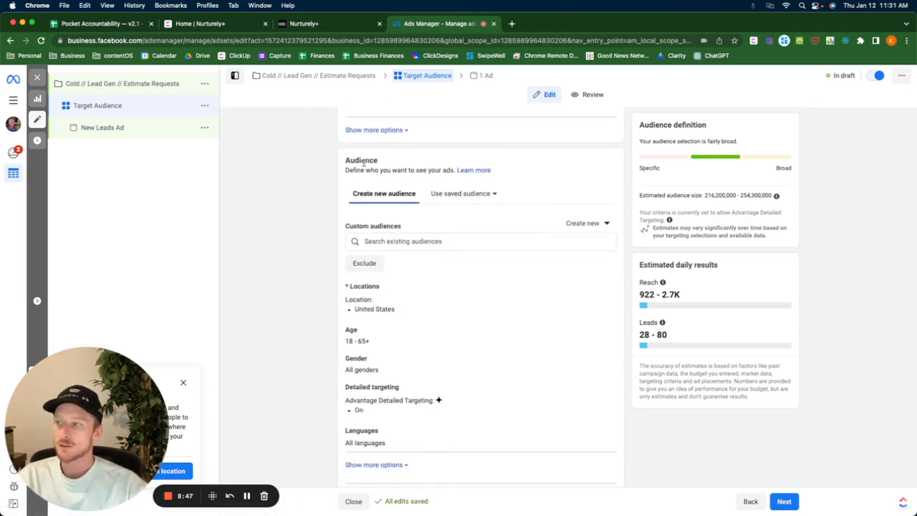
scroll(364, 167, down, 1)
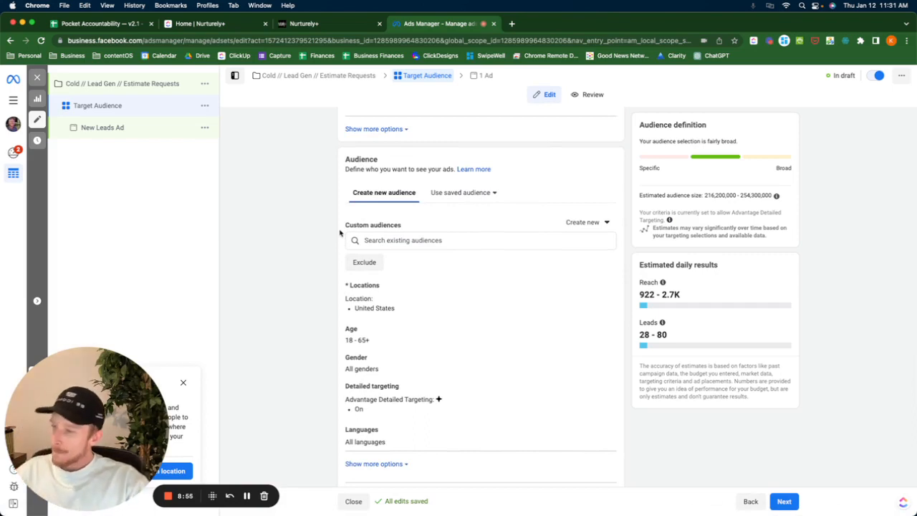
scroll(343, 230, down, 1)
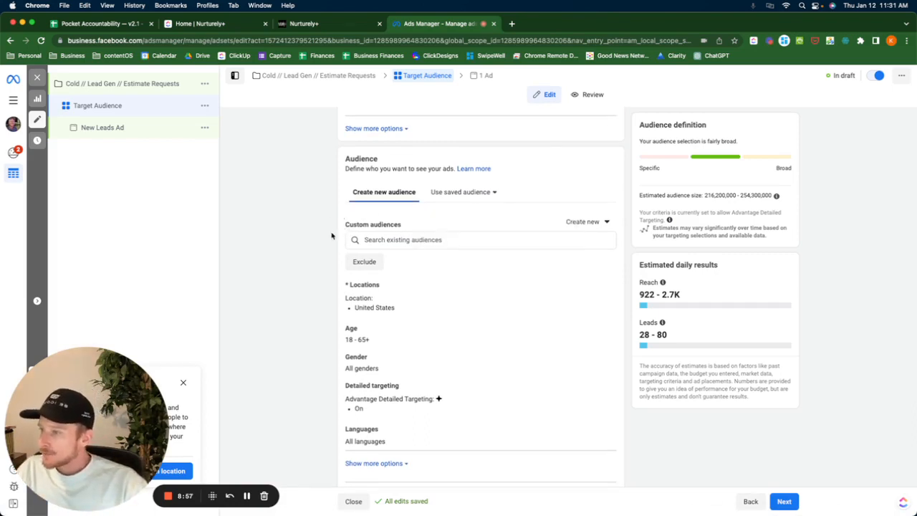
- Edit the audience locations to target the city of Huntersville, North Carolina, instead of the whole United States
click(601, 288)
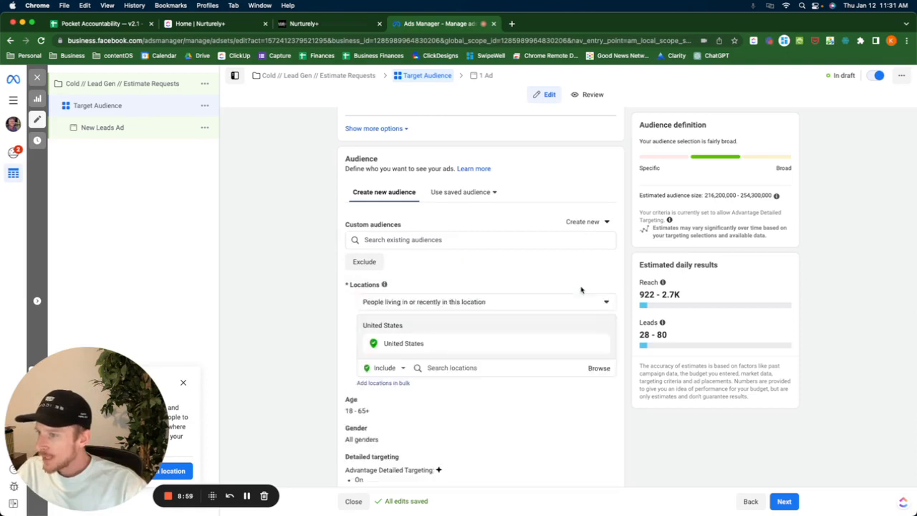
click(481, 368)
text(hubtersv)
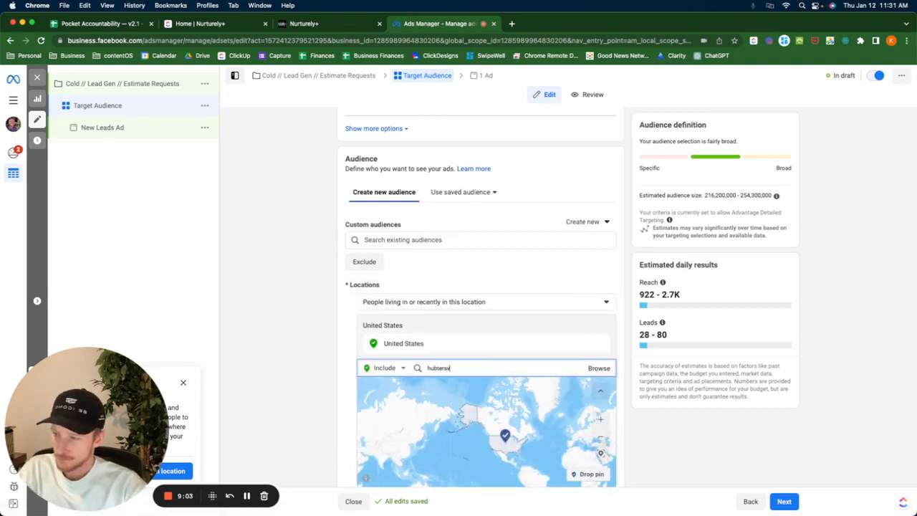
text(i)
key(super+a)
text(huntersvile)
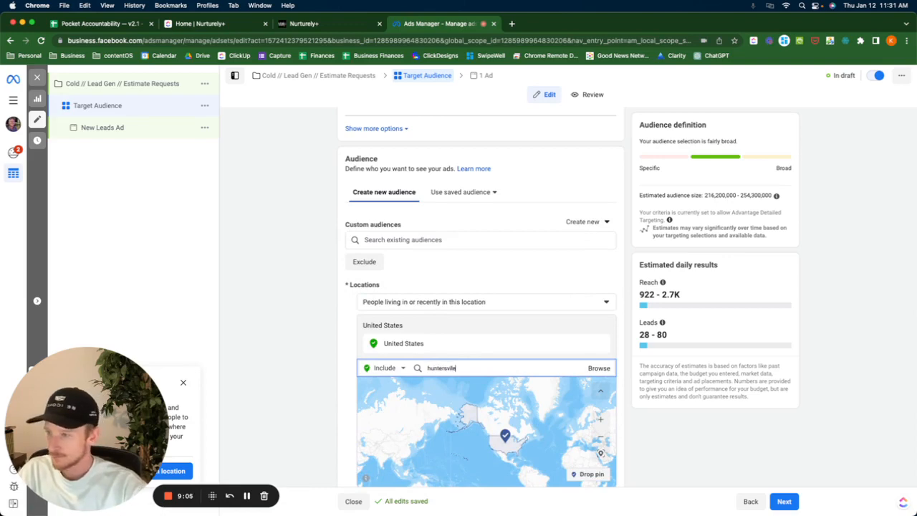
key(BackSpace)
text(le)
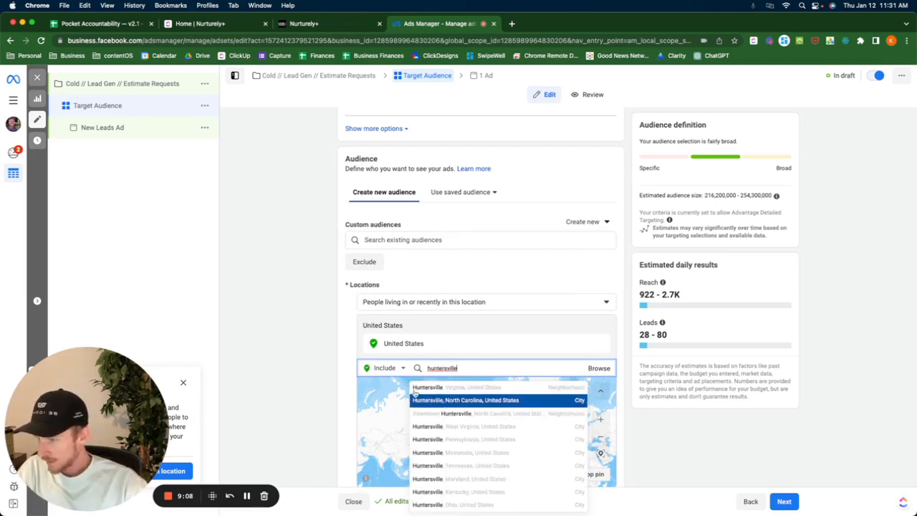
click(446, 402)
scroll(315, 324, down, 3)
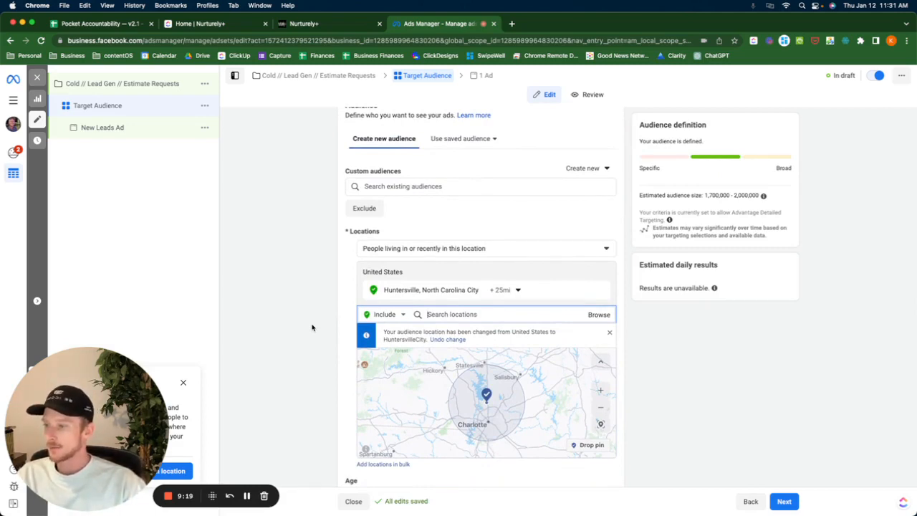
- Limit the location targeting to "People living in this location" and check the estimated audience size
drag(512, 413, 536, 409)
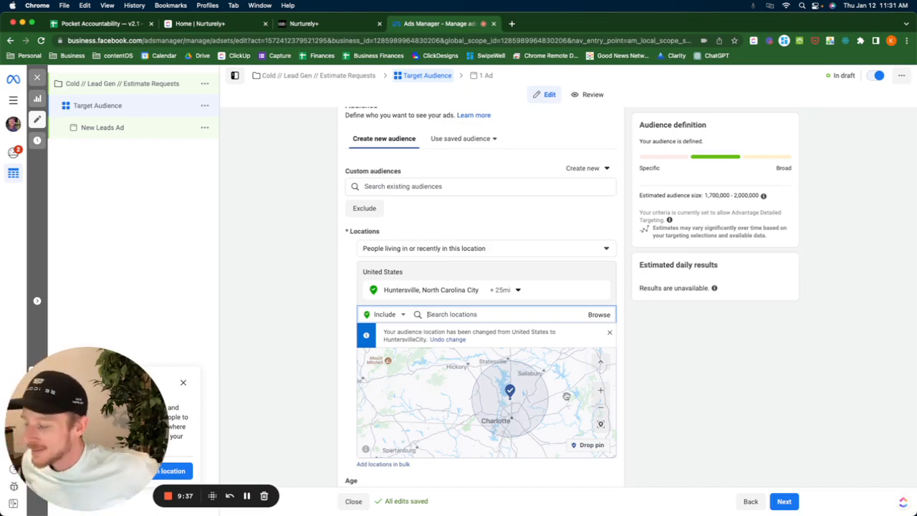
click(251, 235)
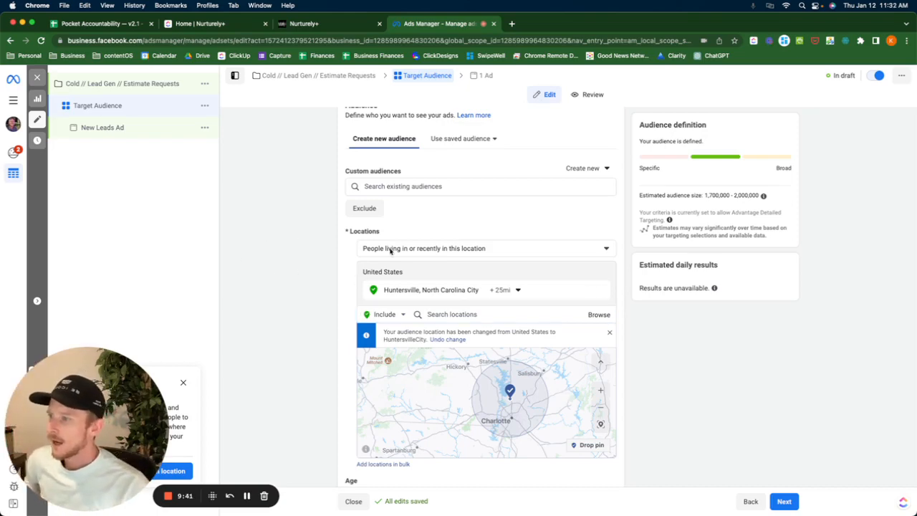
mouse_move(351, 236)
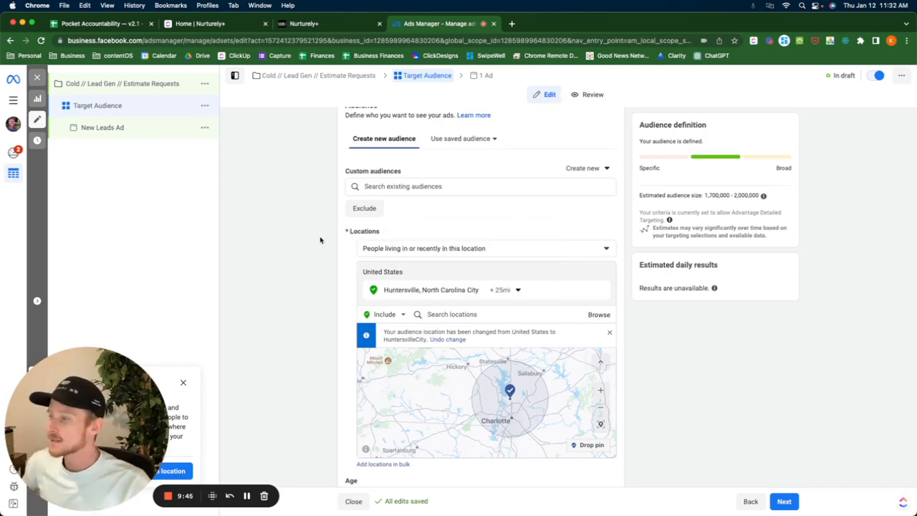
click(376, 251)
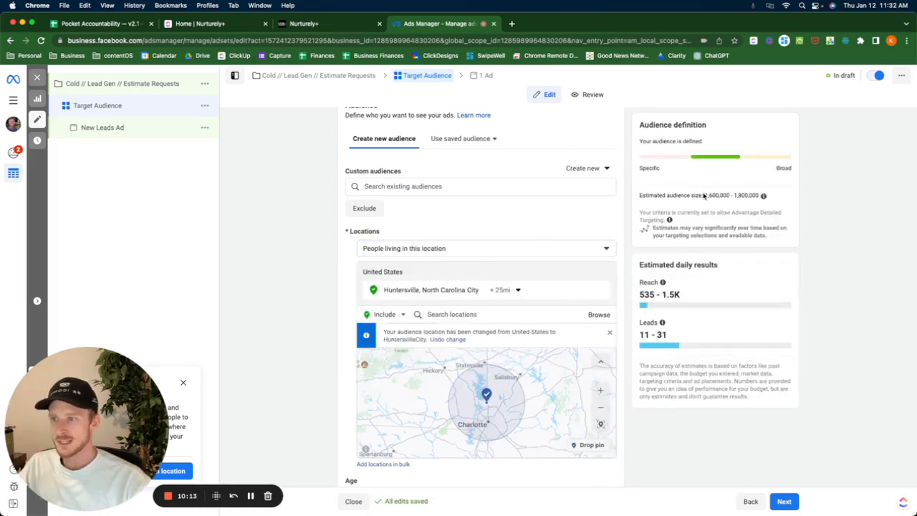
drag(704, 195, 766, 196)
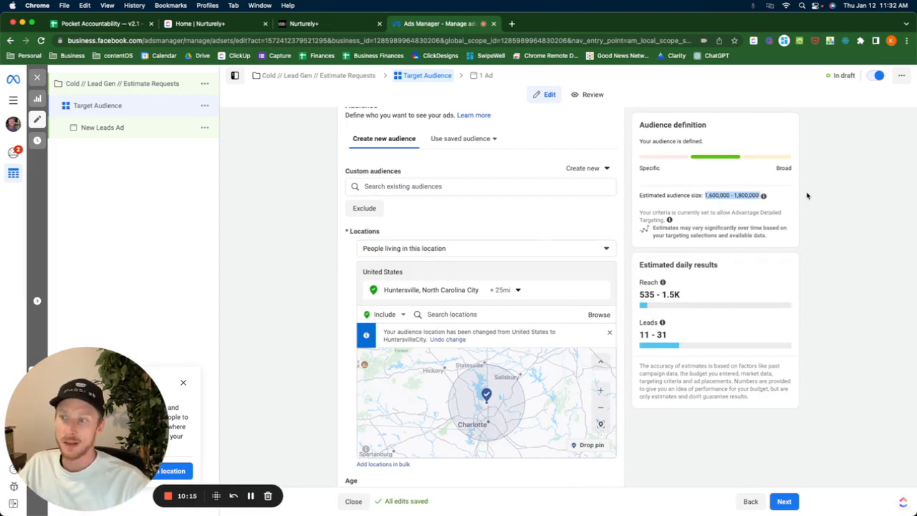
click(302, 224)
- Edit the audience's age range and set the minimum age to 30
scroll(303, 224, down, 3)
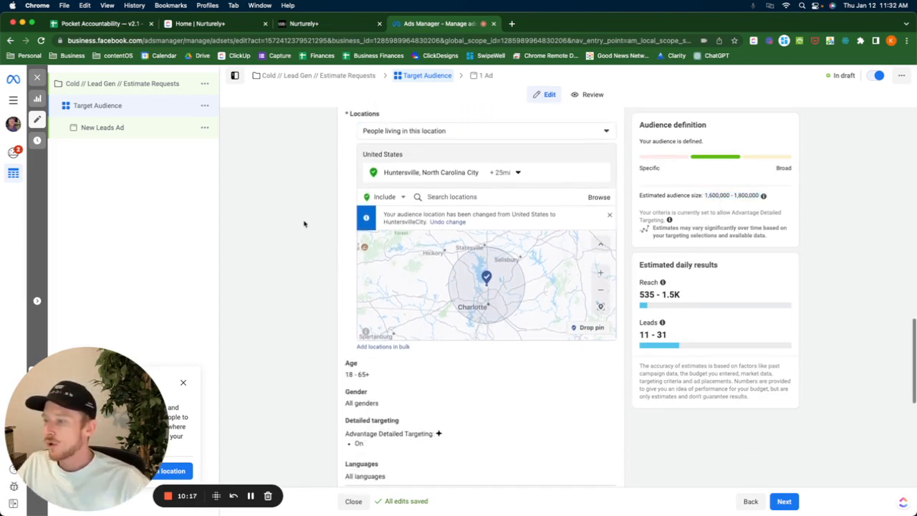
scroll(303, 225, down, 2)
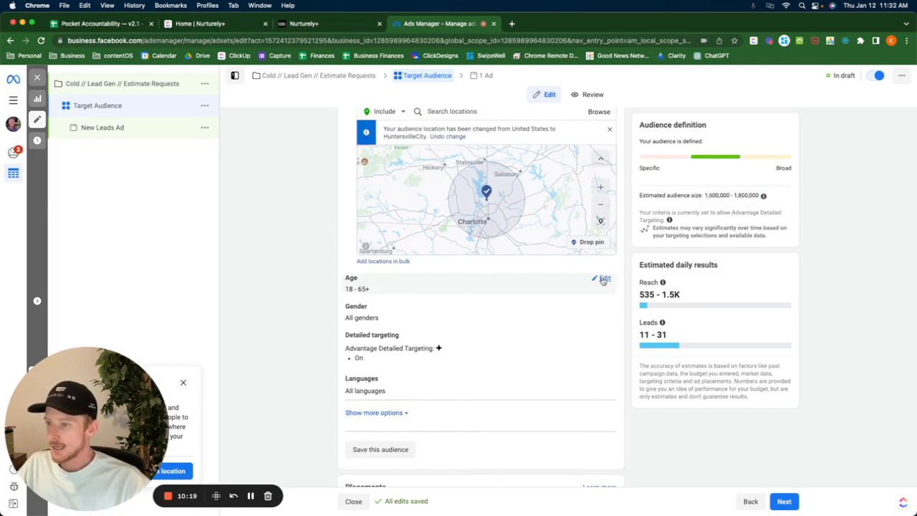
click(603, 280)
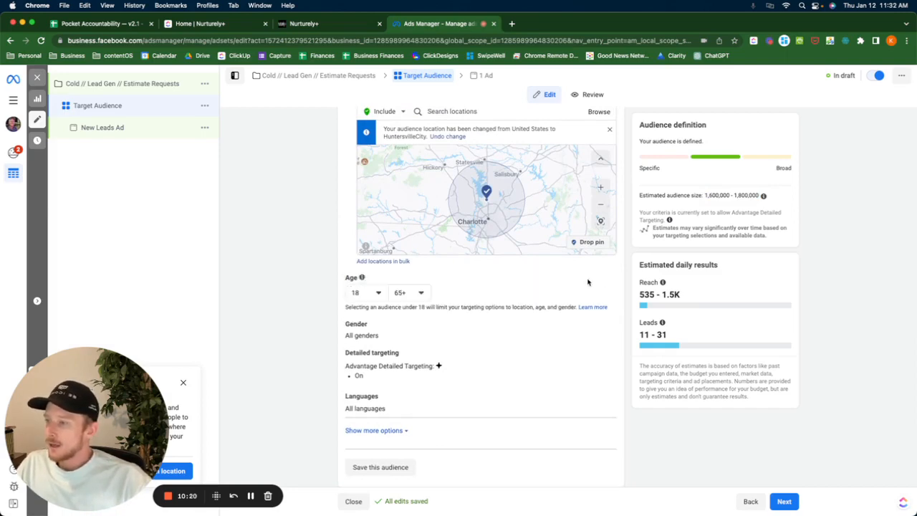
click(366, 292)
scroll(396, 358, down, 3)
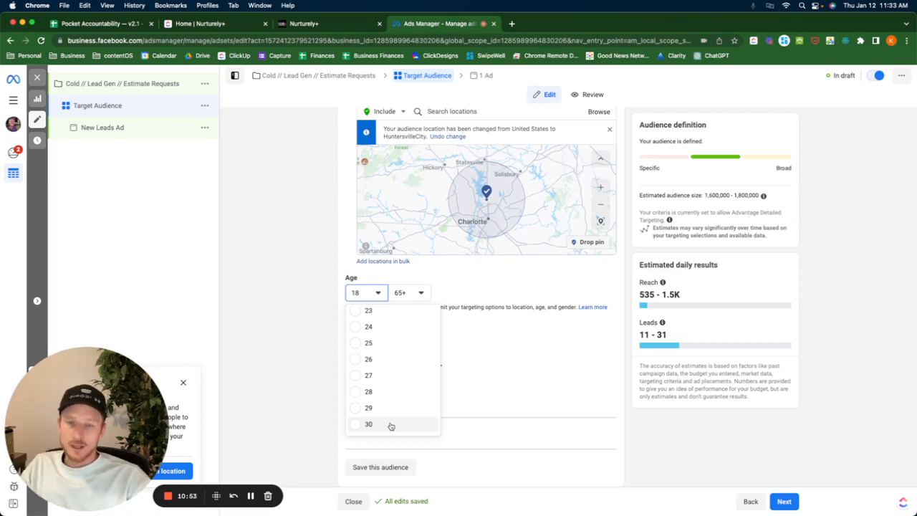
click(368, 424)
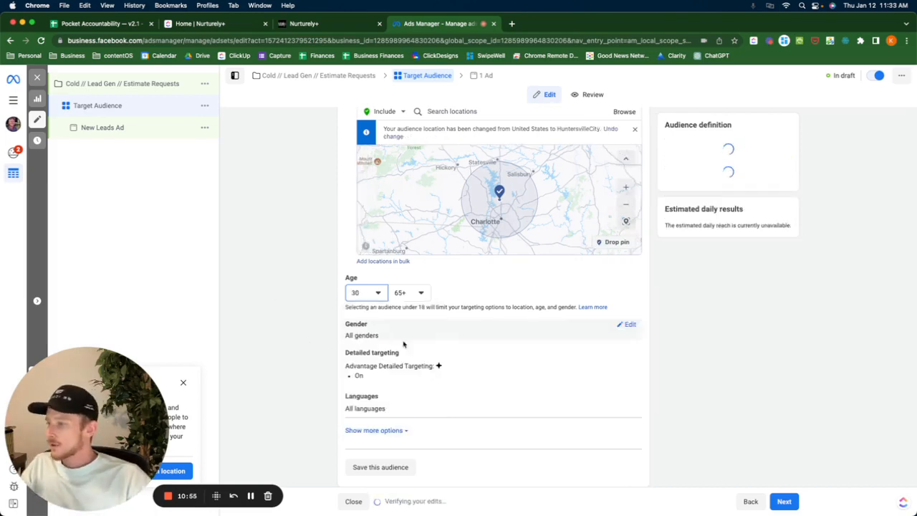
mouse_move(597, 327)
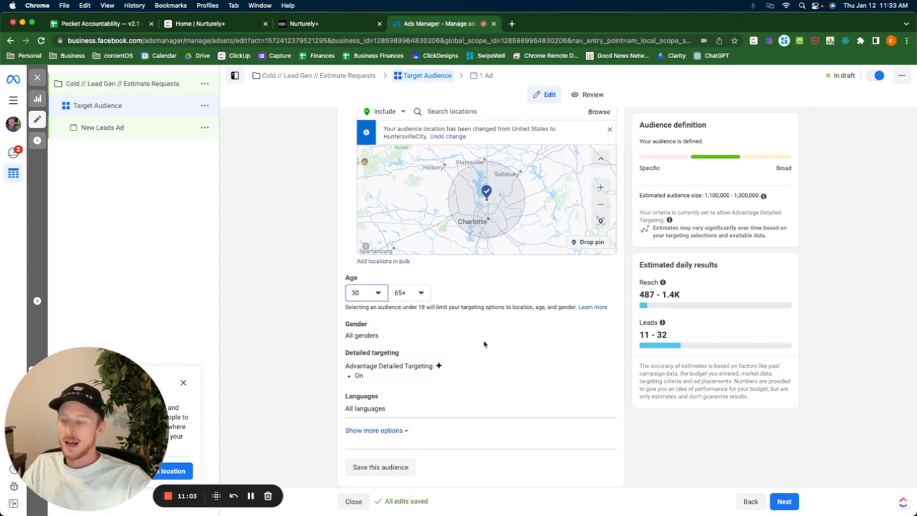
mouse_move(495, 334)
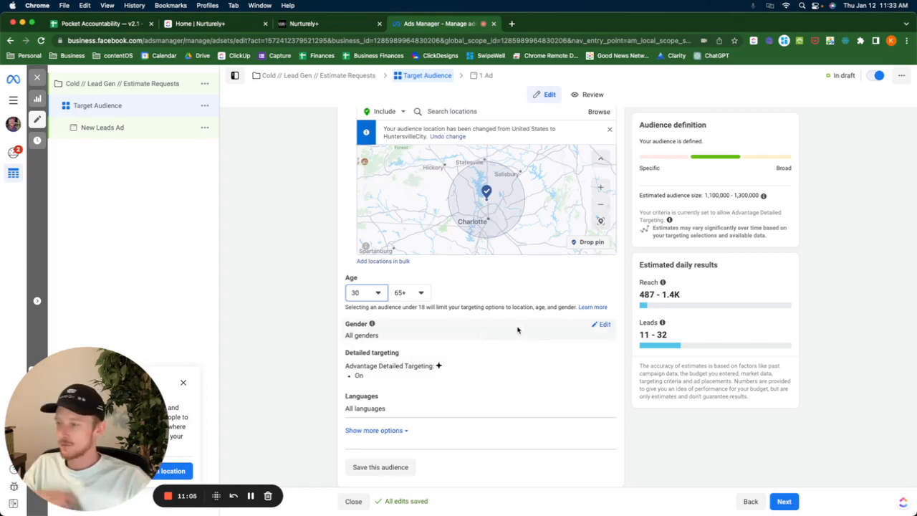
mouse_move(491, 368)
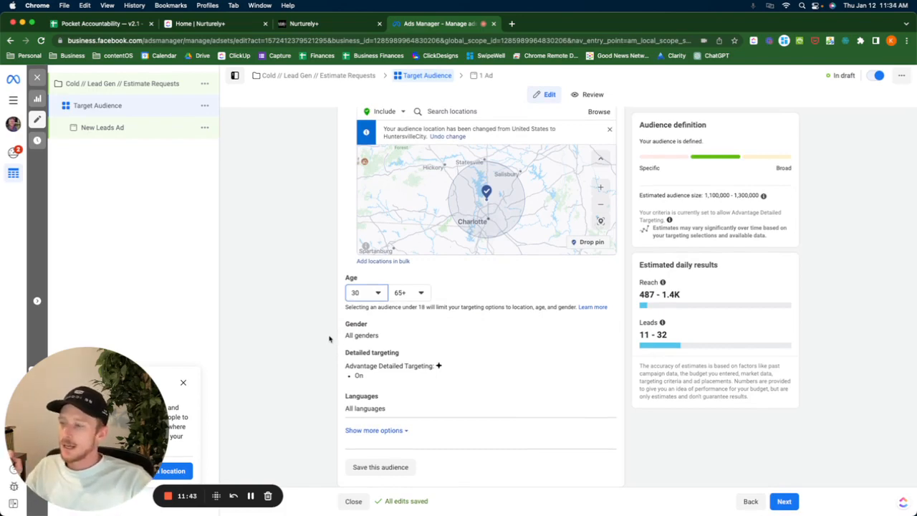
scroll(342, 338, up, 1)
scroll(344, 336, down, 1)
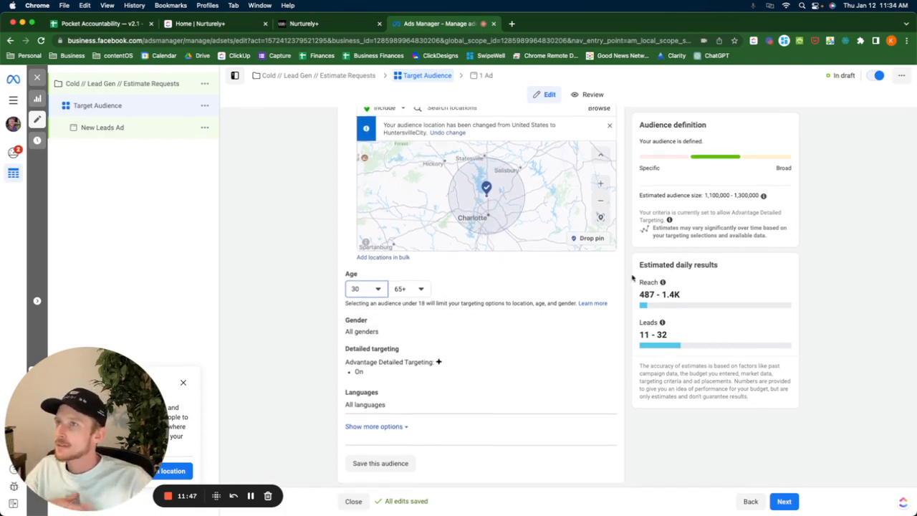
- Edit the audience's detailed targeting and turn off Advantage Detailed Targeting
scroll(630, 281, down, 1)
scroll(629, 282, down, 1)
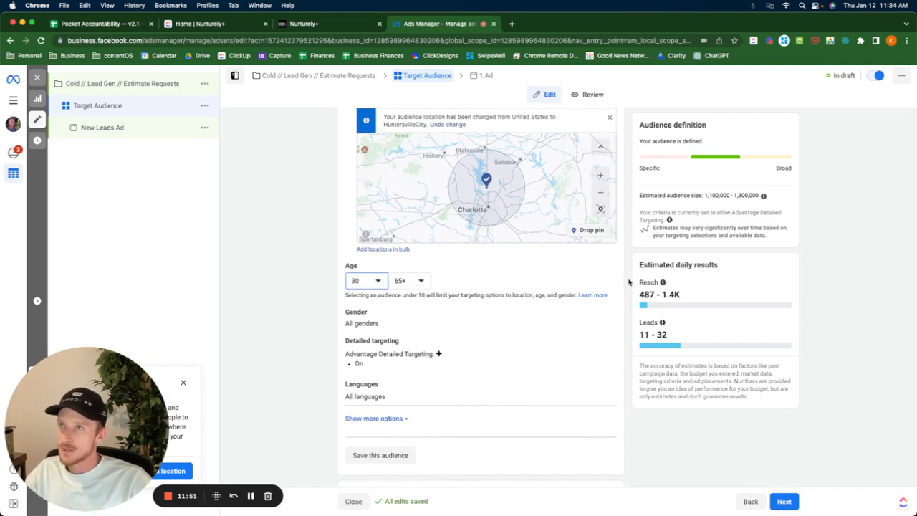
scroll(629, 282, down, 1)
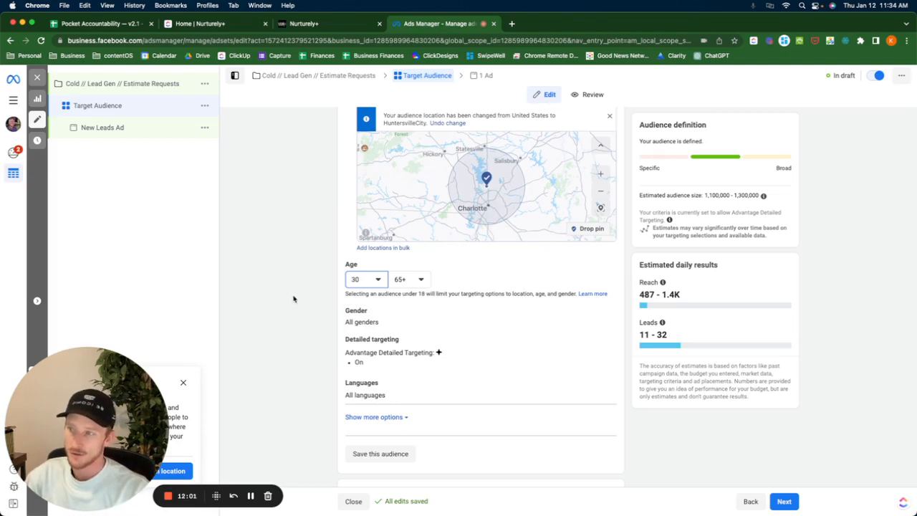
scroll(293, 298, down, 1)
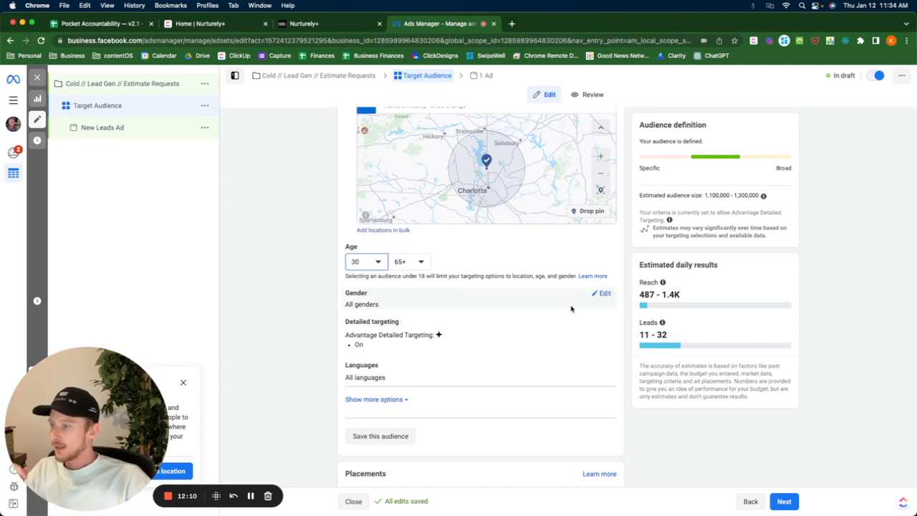
scroll(554, 333, down, 1)
click(600, 293)
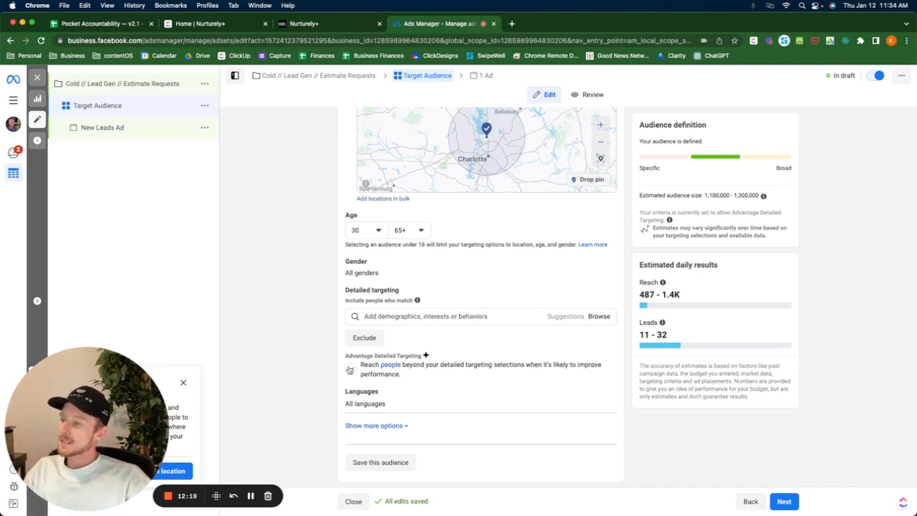
click(350, 369)
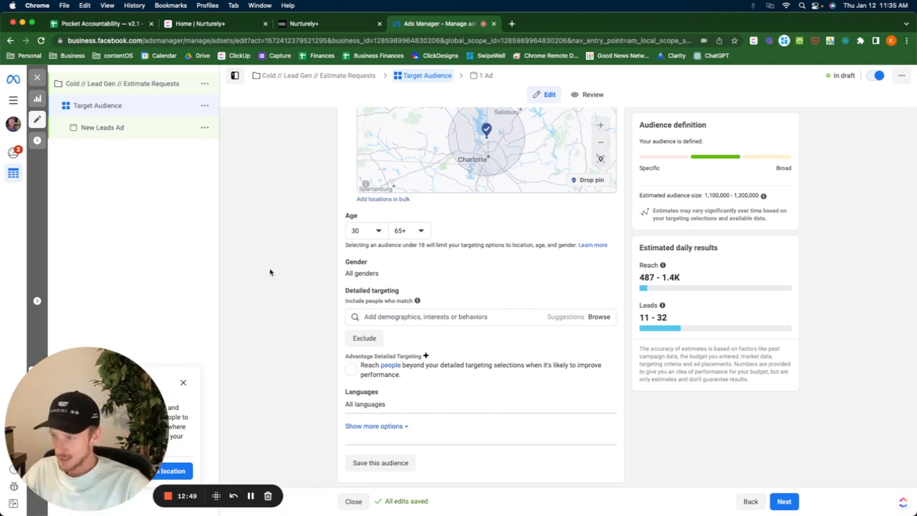
- Review the Placements section and the description of the Advantage+ placements option
scroll(270, 272, down, 5)
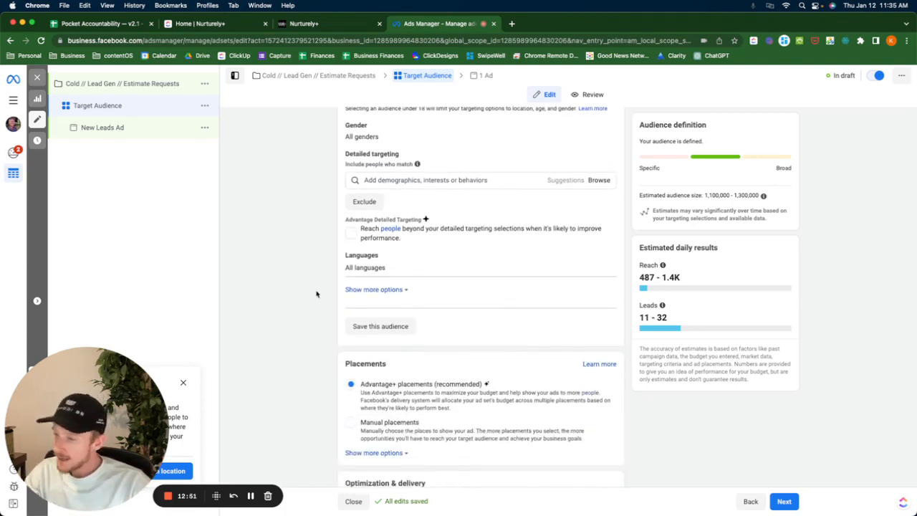
drag(390, 364, 317, 365)
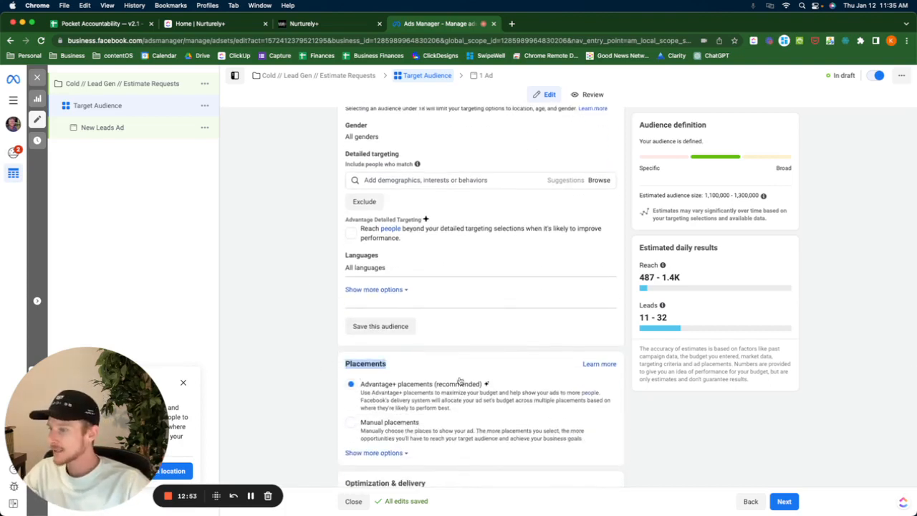
drag(494, 385, 363, 385)
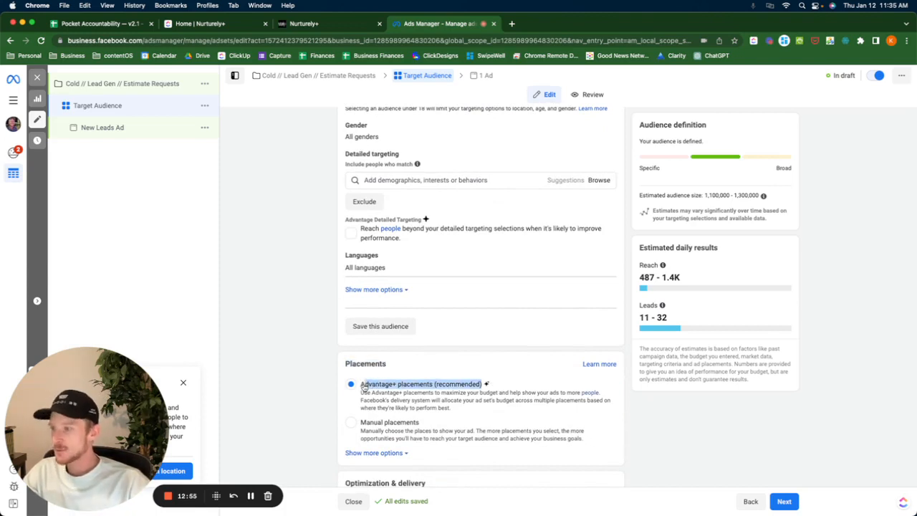
click(462, 390)
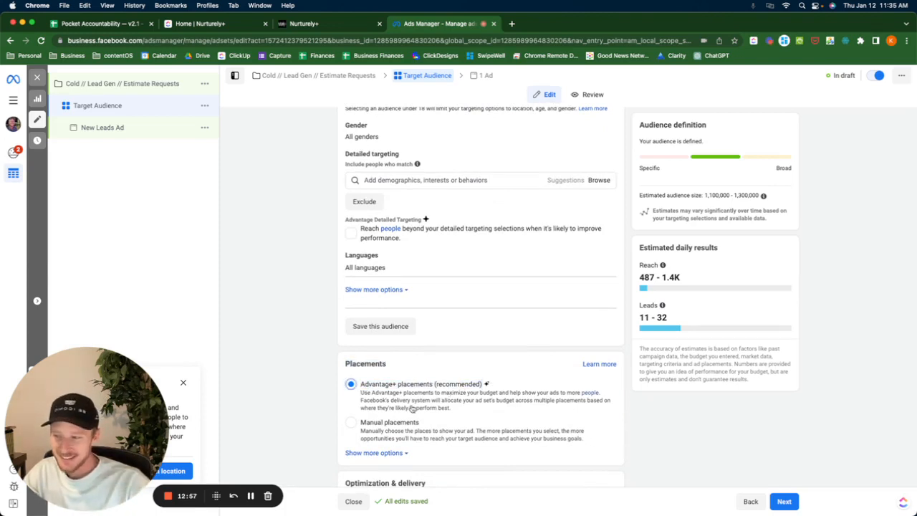
drag(357, 393, 603, 394)
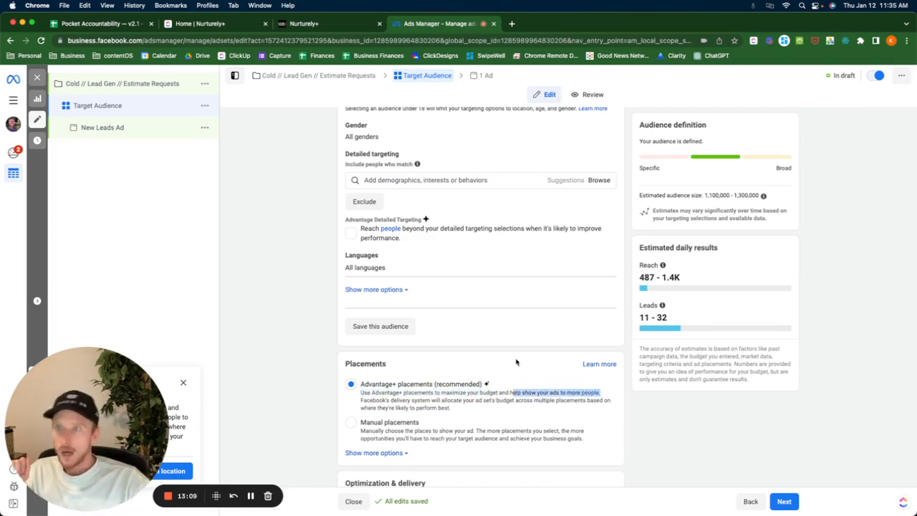
click(275, 314)
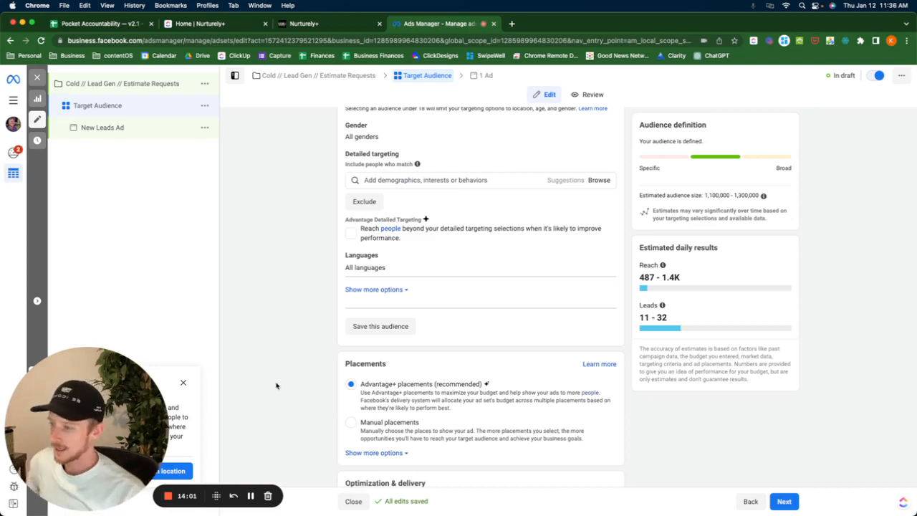
- Switch the ad set to manual placements and limit the Feeds group to Facebook Feed and Instagram feed
click(350, 422)
scroll(320, 355, down, 5)
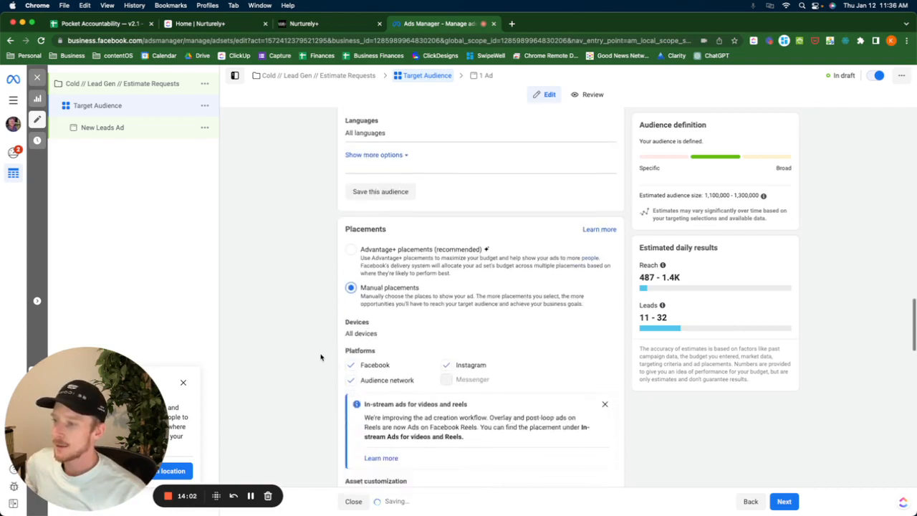
scroll(324, 363, down, 5)
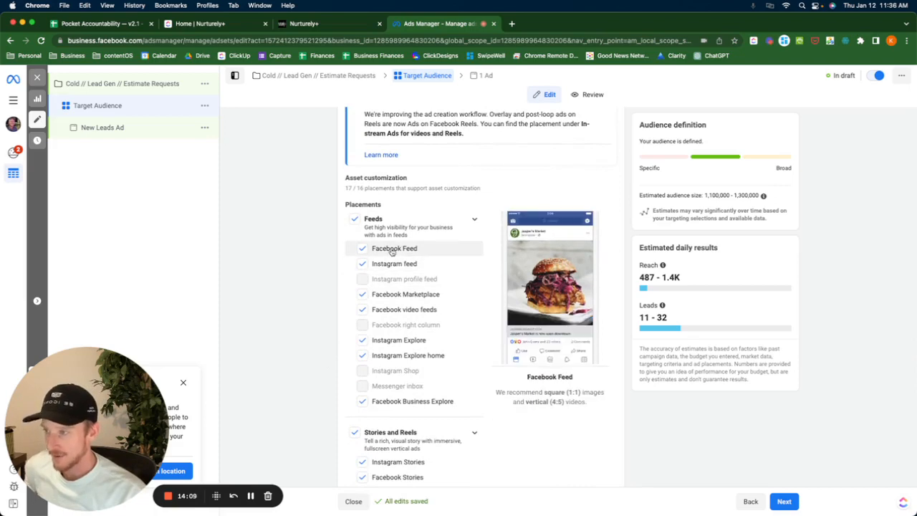
click(354, 225)
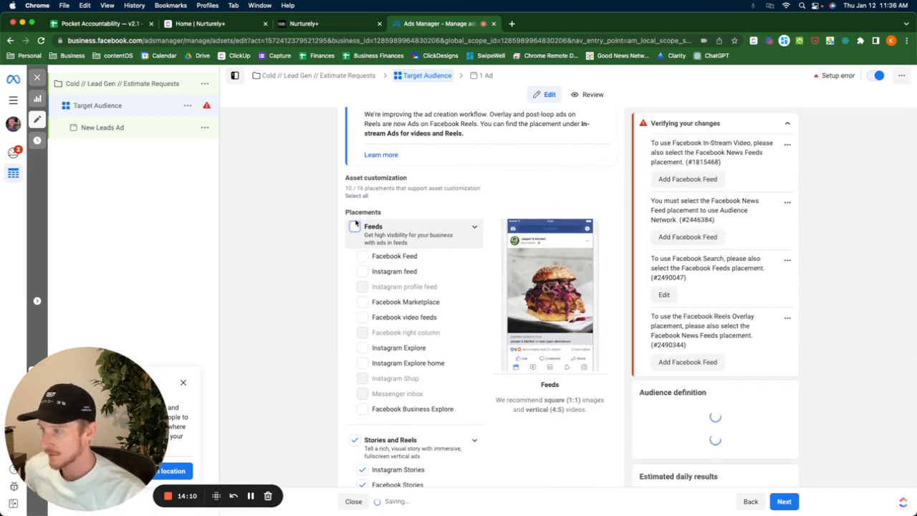
click(355, 226)
click(354, 225)
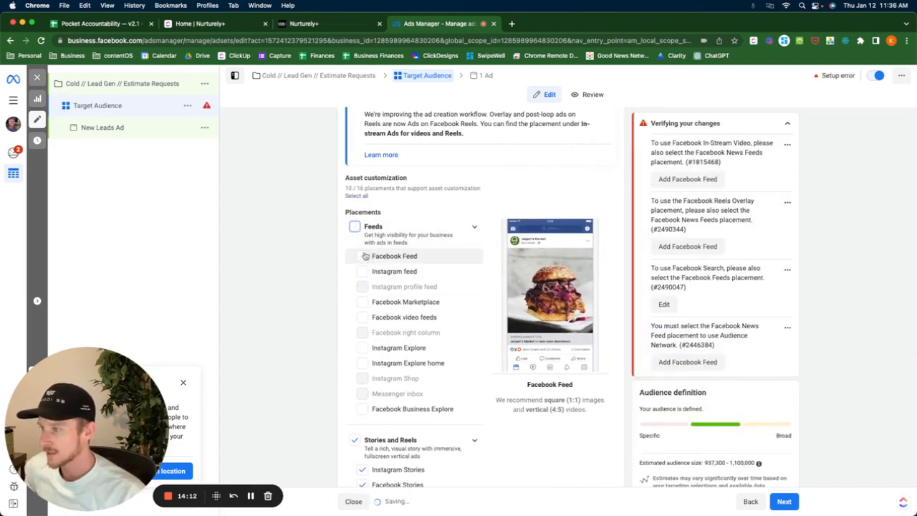
click(363, 256)
- Exclude the Stories and Reels, In-stream ads for videos and reels, Search, In-article, and Apps and sites placement groups
scroll(344, 301, down, 5)
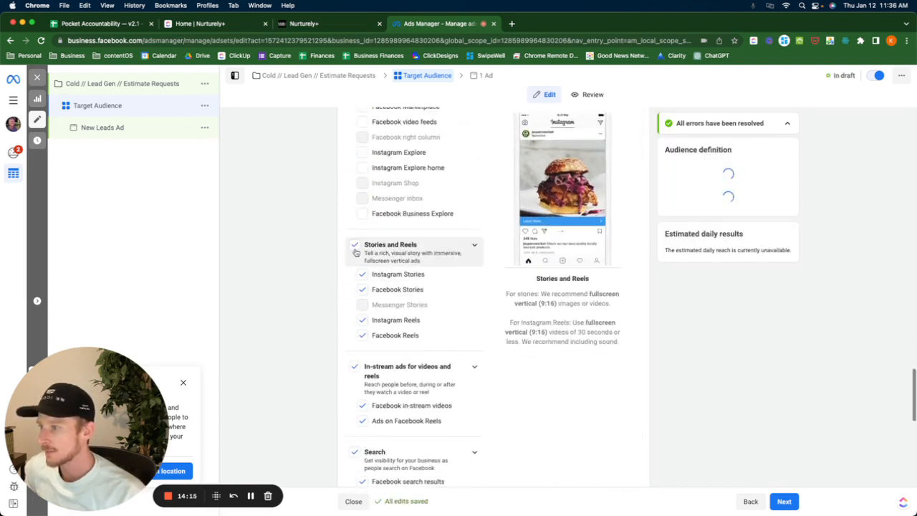
click(355, 245)
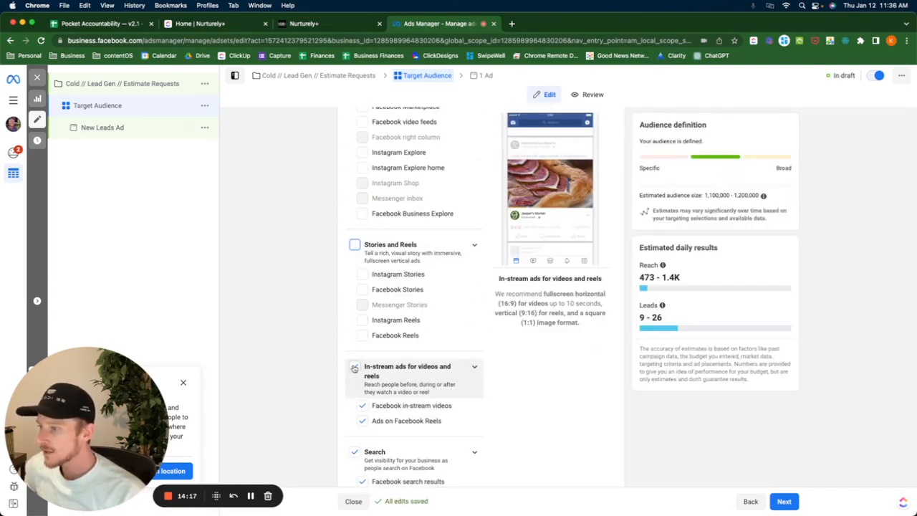
click(354, 367)
scroll(356, 320, down, 3)
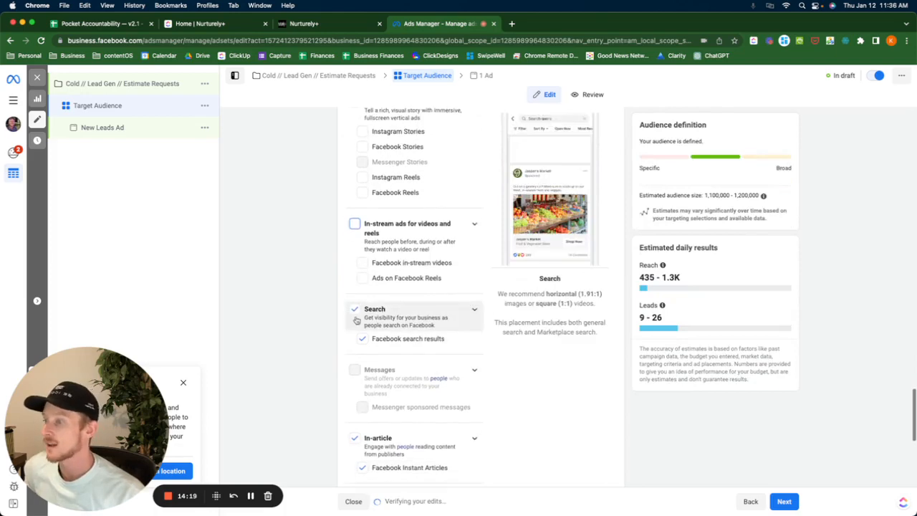
click(354, 309)
scroll(353, 326, down, 2)
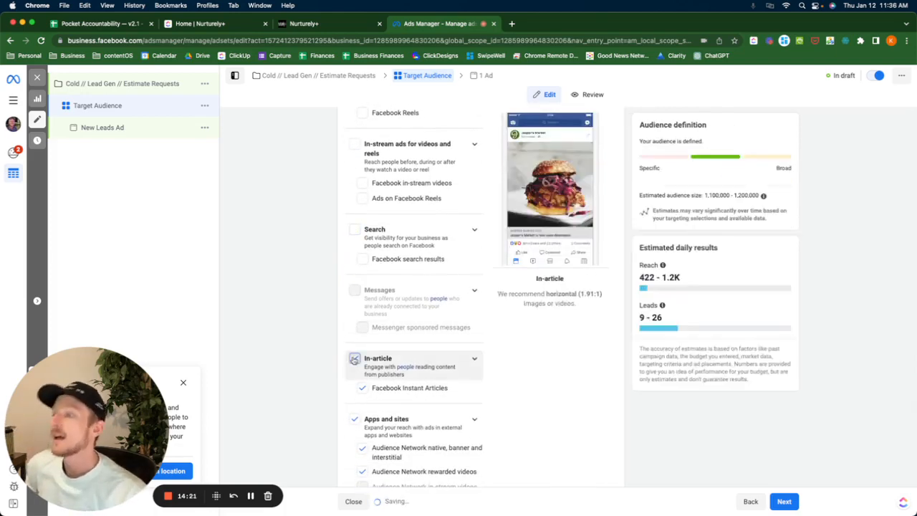
click(354, 360)
scroll(355, 322, down, 2)
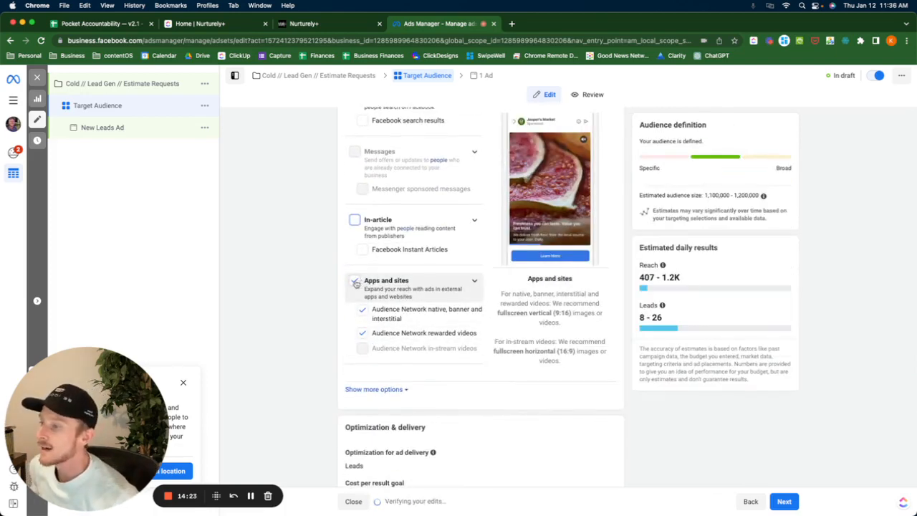
click(355, 282)
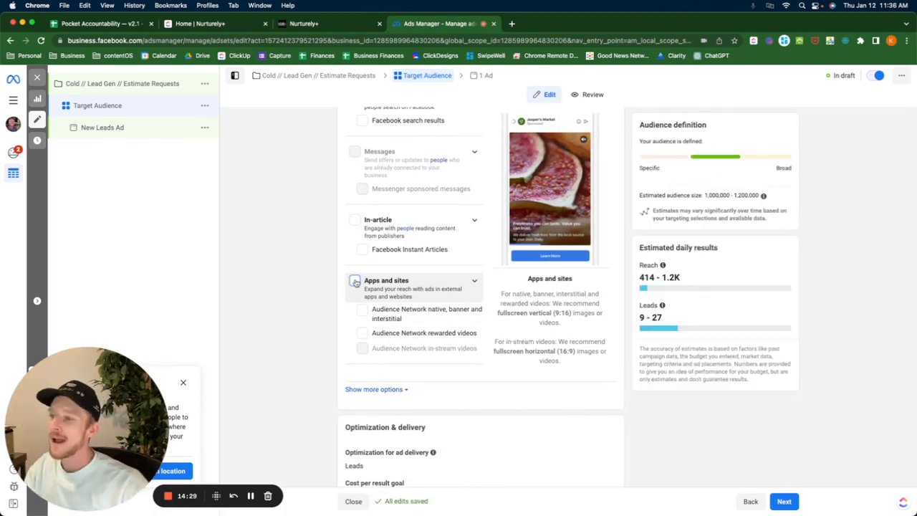
- Review the remaining placement selection, the optimization settings and the ad set's estimated daily results
scroll(295, 252, down, 1)
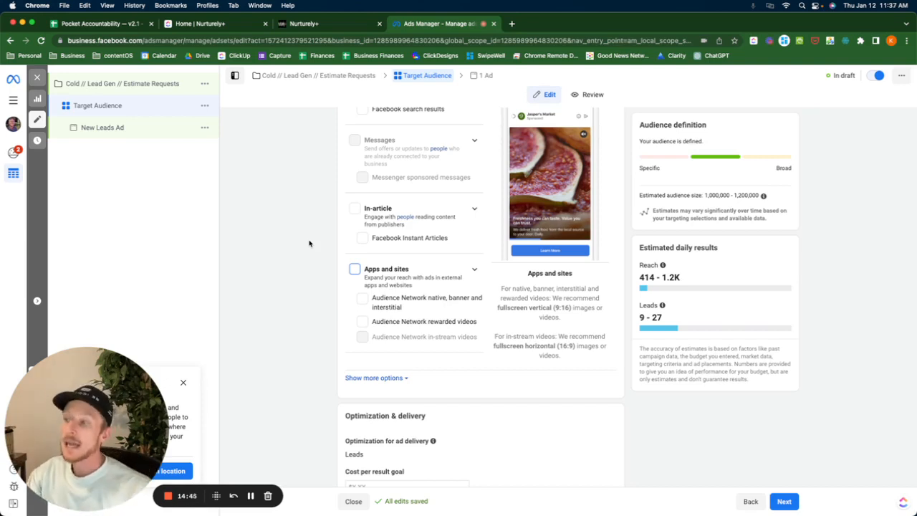
scroll(302, 262, up, 1)
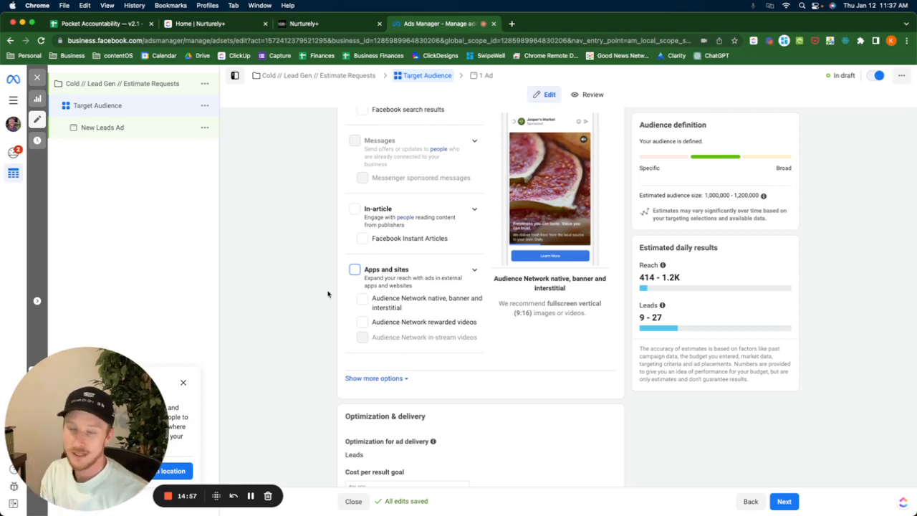
scroll(340, 286, up, 5)
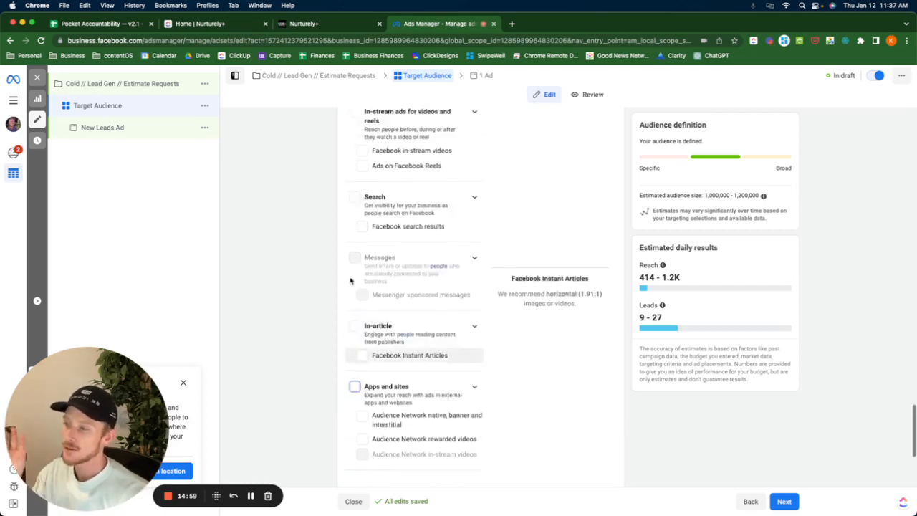
scroll(350, 281, up, 5)
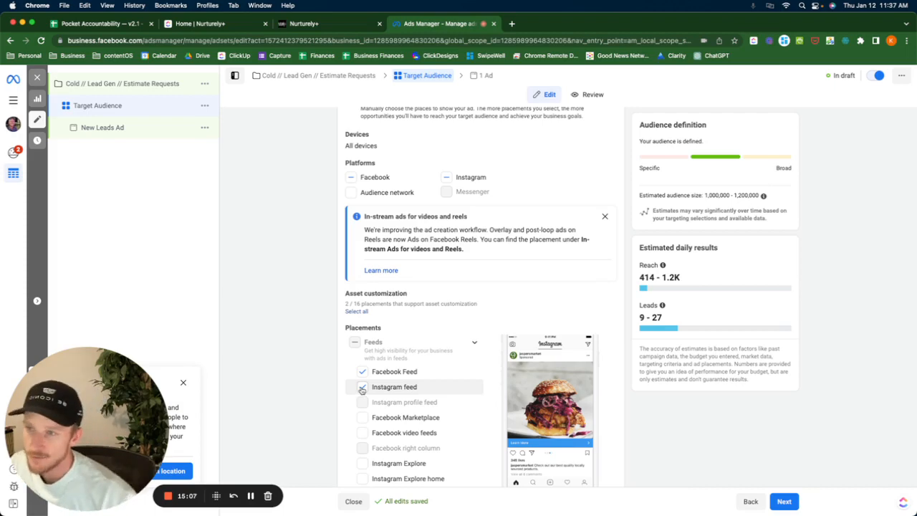
scroll(366, 381, down, 3)
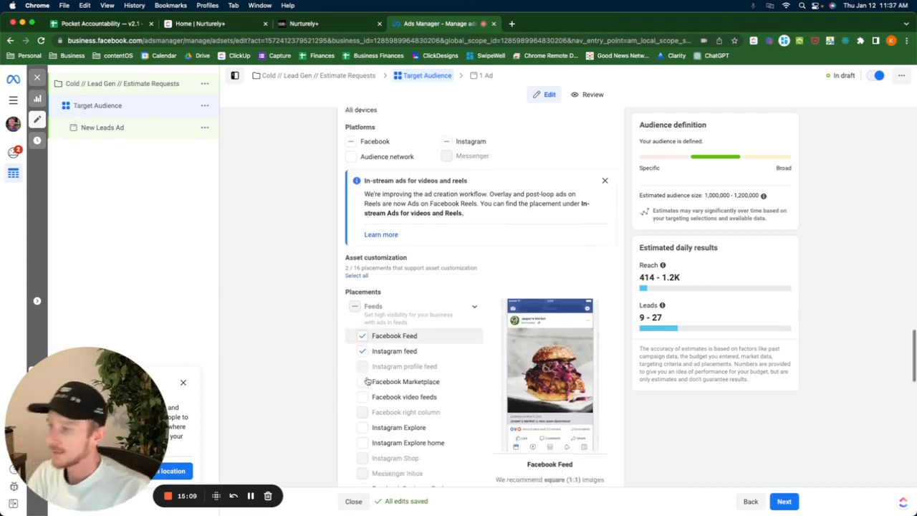
scroll(322, 311, down, 10)
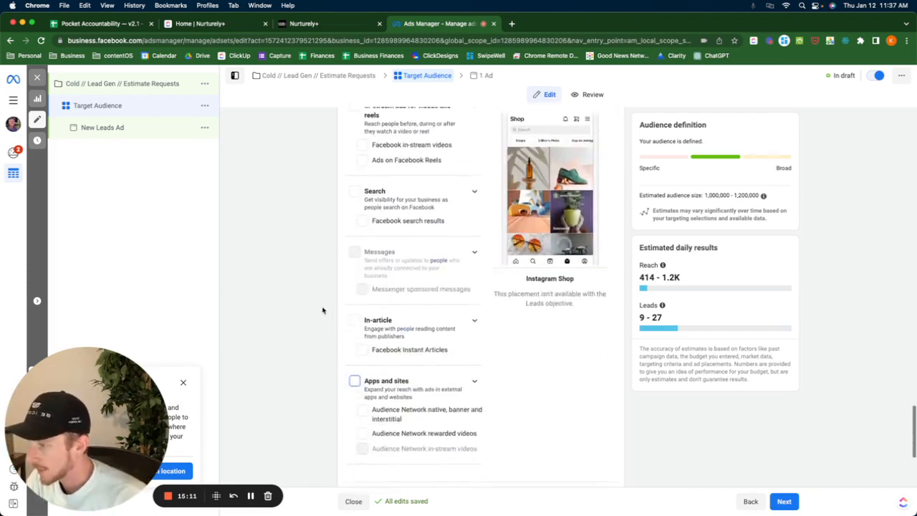
scroll(316, 335, down, 2)
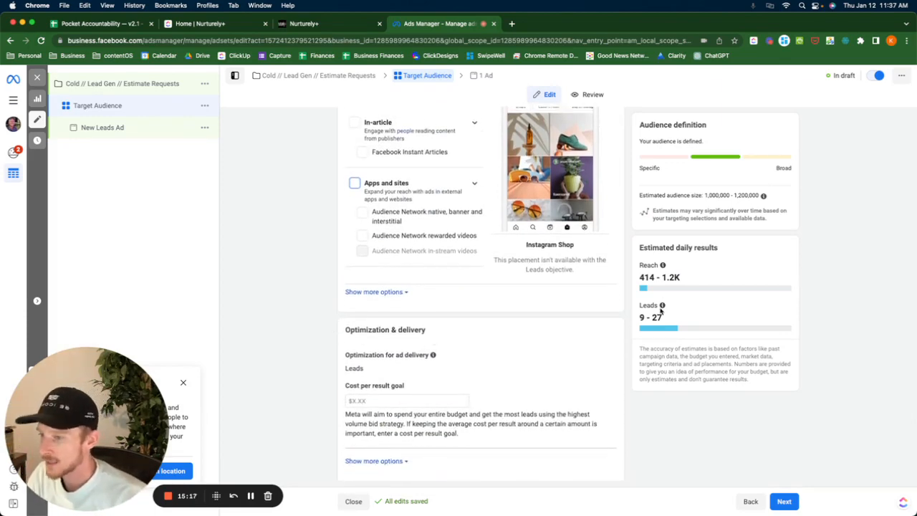
drag(641, 247, 745, 247)
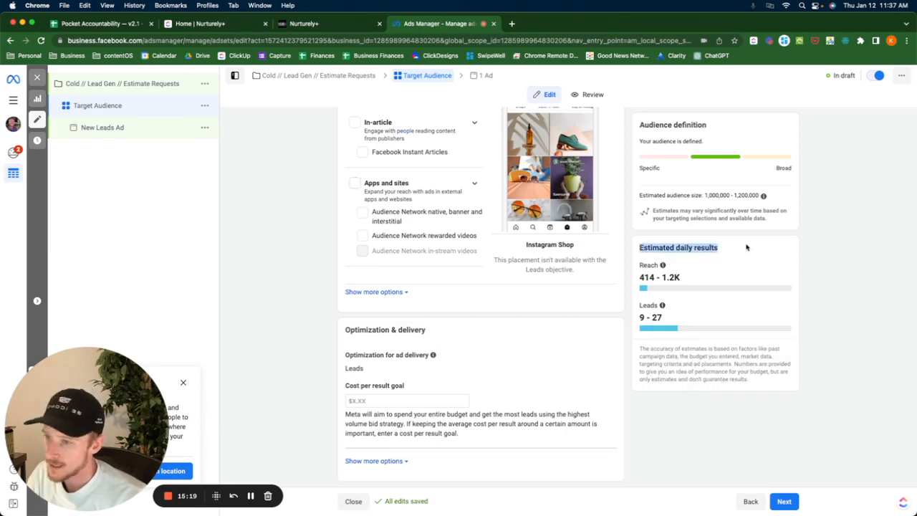
click(746, 247)
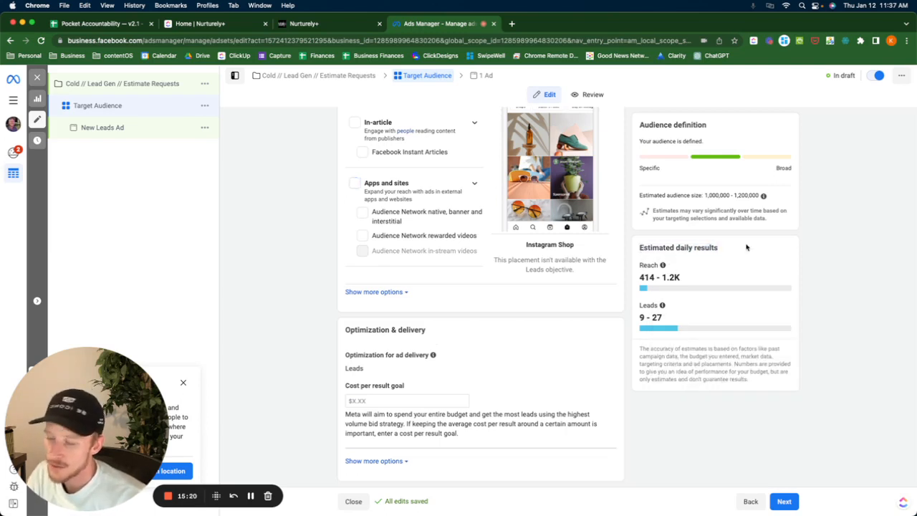
double_click(670, 247)
click(844, 286)
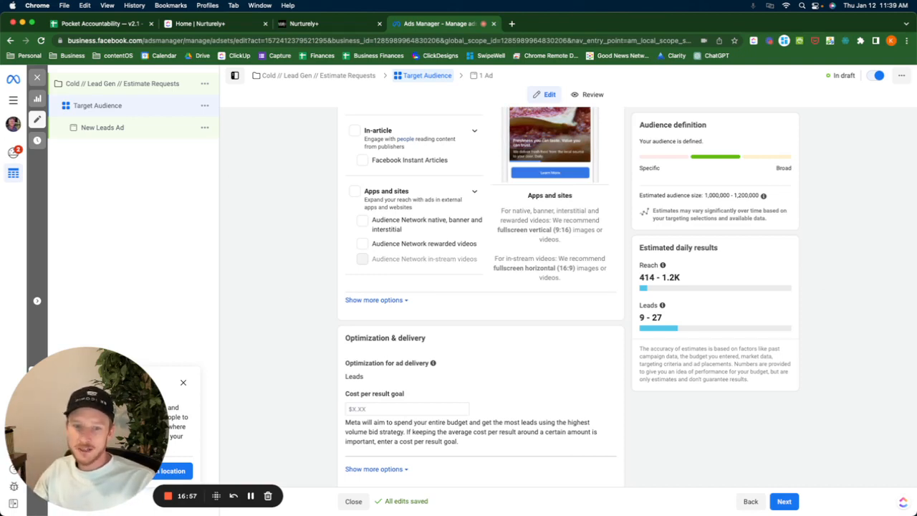
- Open the Calculator, move it clear of the estimated daily results, and try the figures 100, 2500 and 125 before clearing the entry
key(Return)
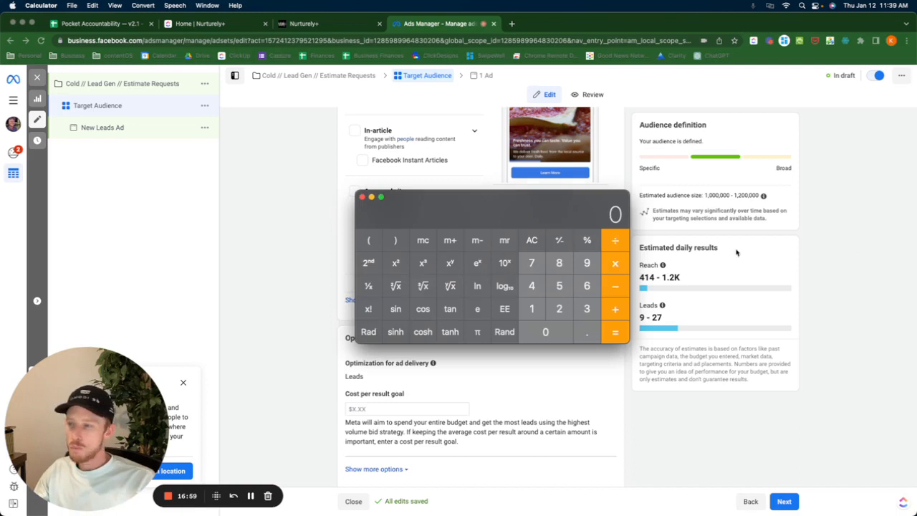
drag(533, 204, 456, 136)
click(453, 240)
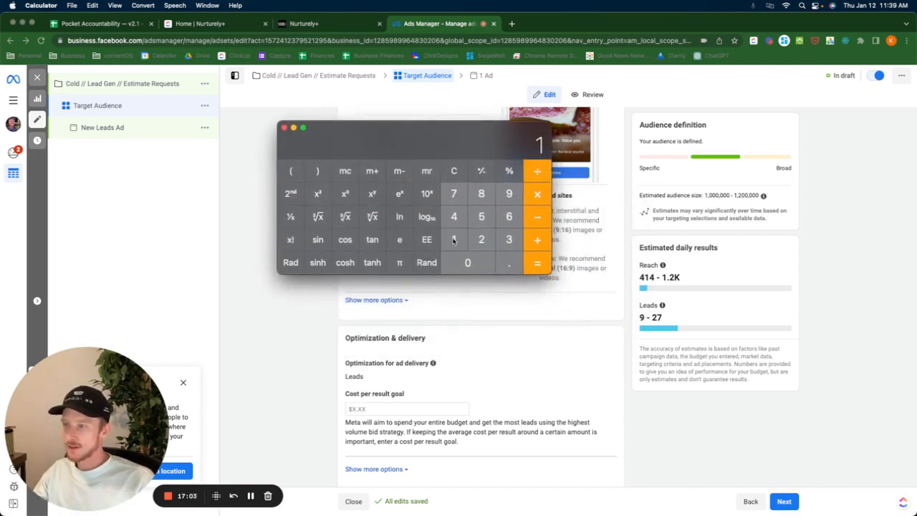
text(11)
key(BackSpace)
key(BackSpace)
text(00)
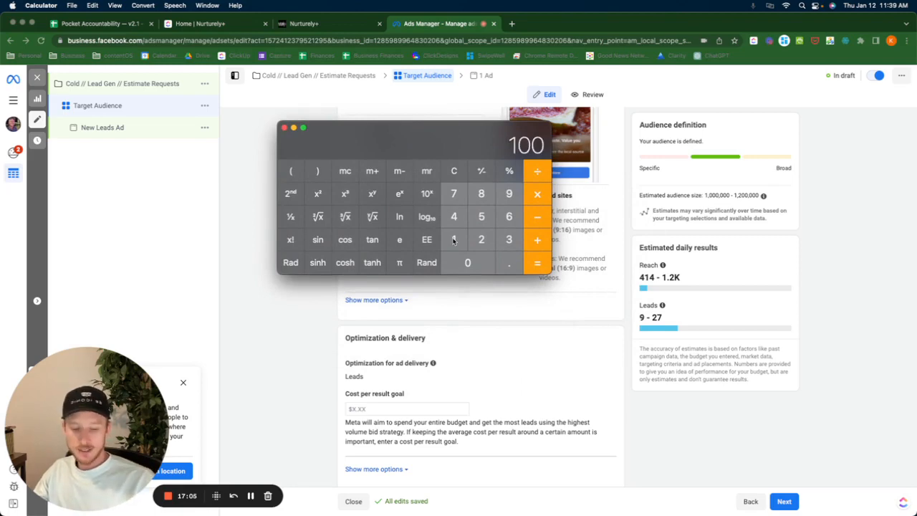
text(*2500)
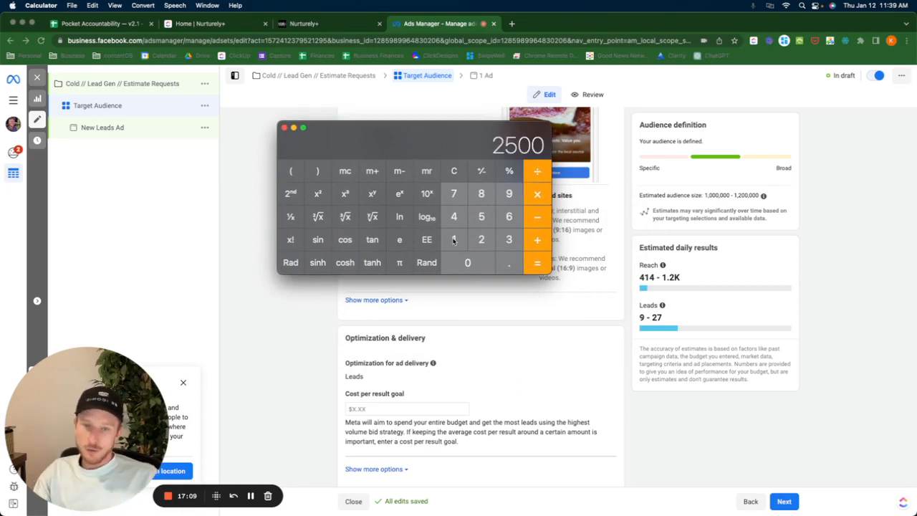
text(/125)
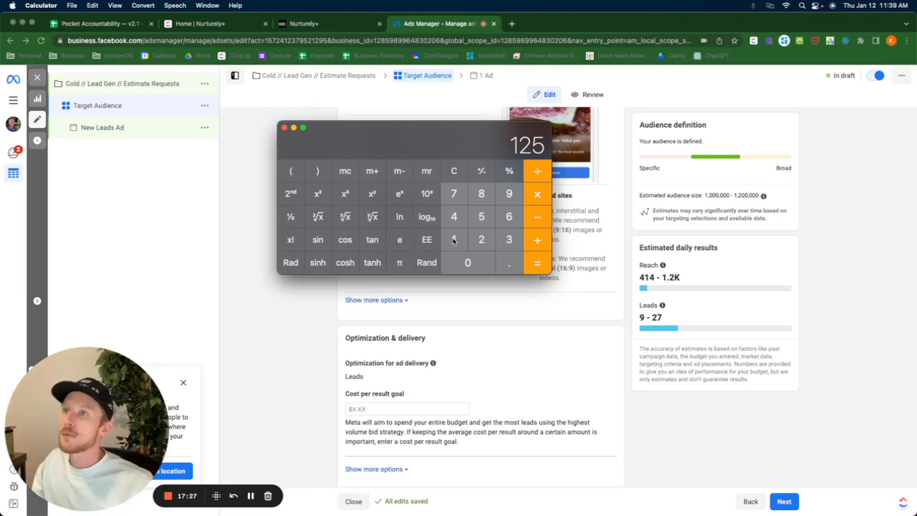
click(453, 172)
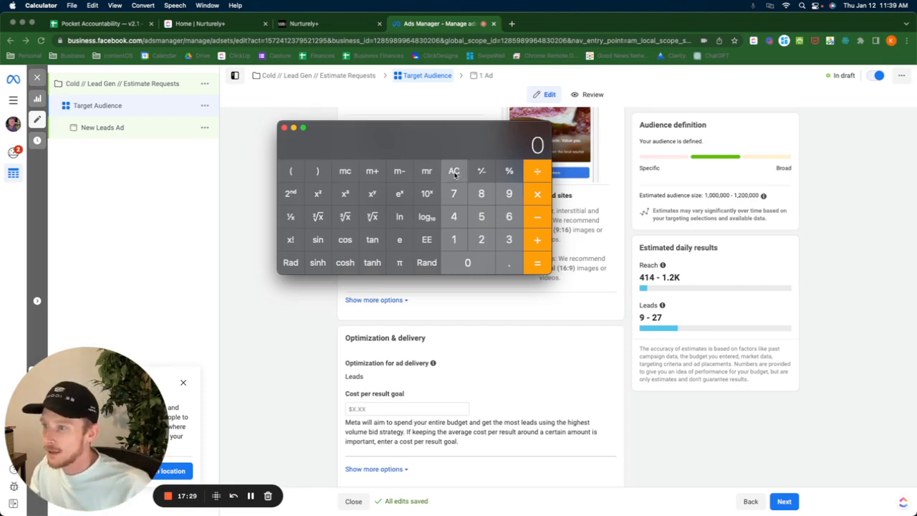
- Calculate 250 × 0.25, try 250 × 50, and work out 125 ÷ 50 in the Calculator
text(250*0.25=)
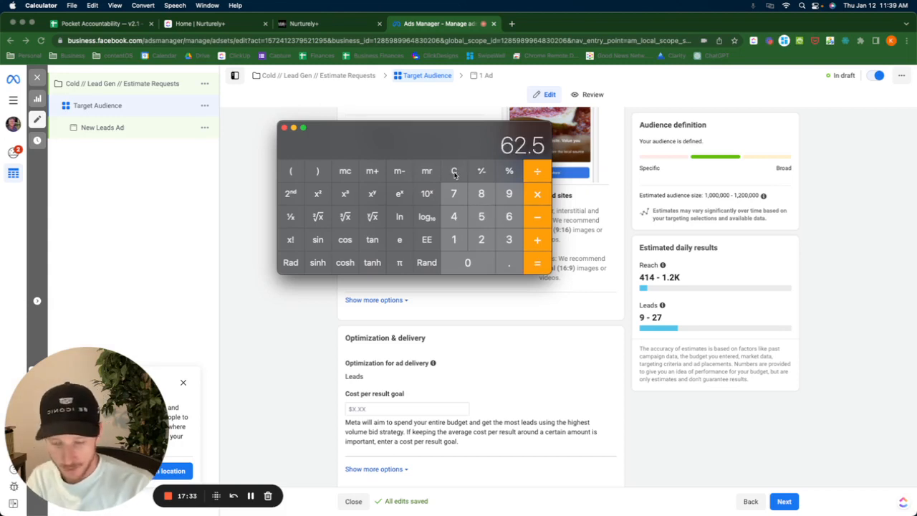
click(454, 174)
text(250)
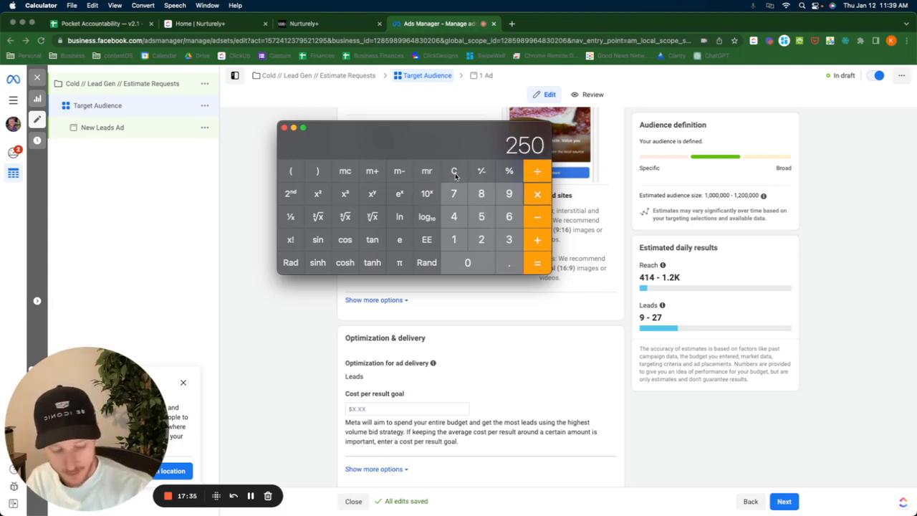
text(*50)
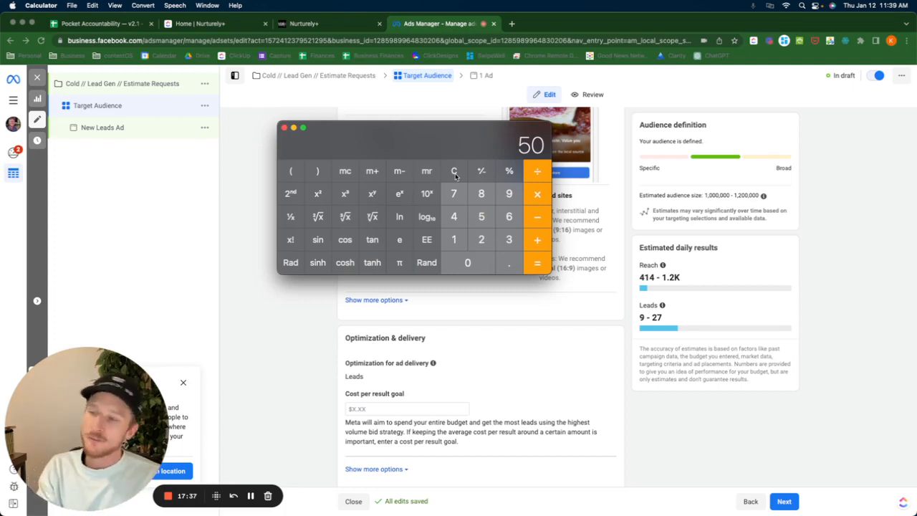
click(454, 174)
text(125/50)
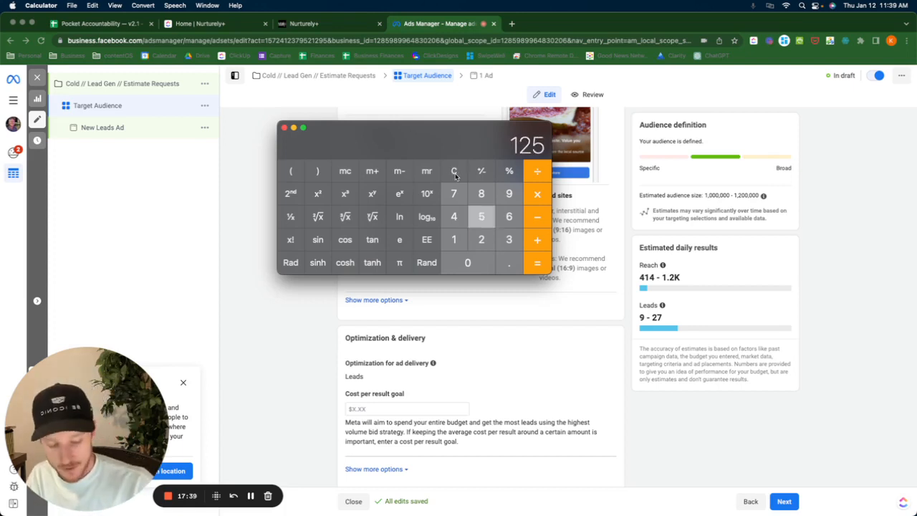
key(Return)
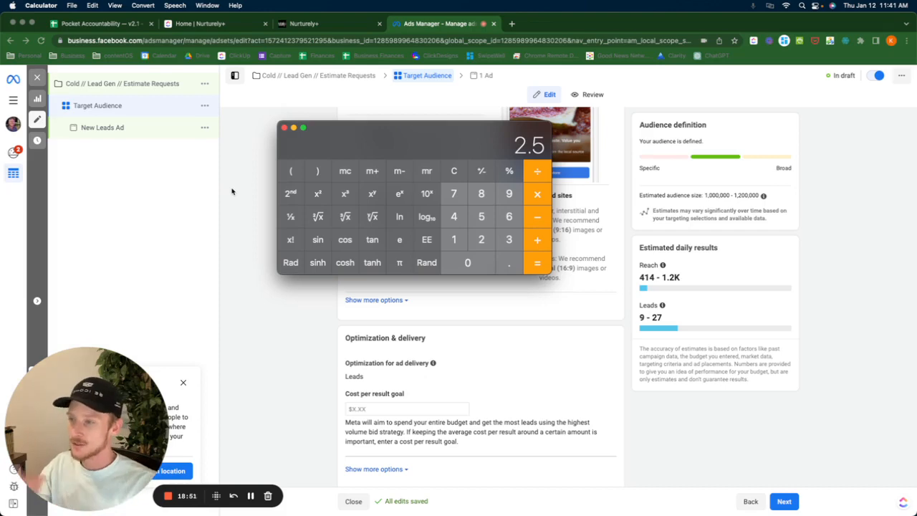
- Return to Ads Manager and review the ad set's placement selection and the Optimization & delivery section
click(270, 322)
scroll(363, 278, up, 2)
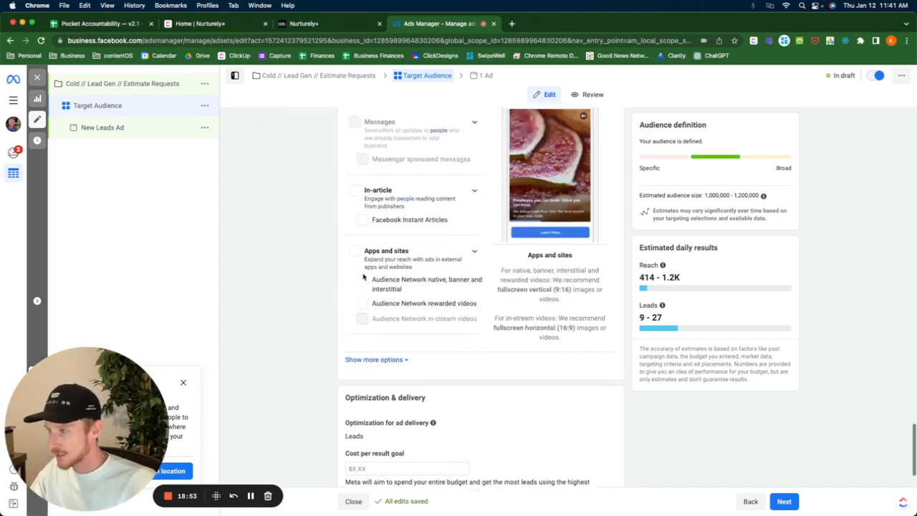
scroll(363, 277, up, 10)
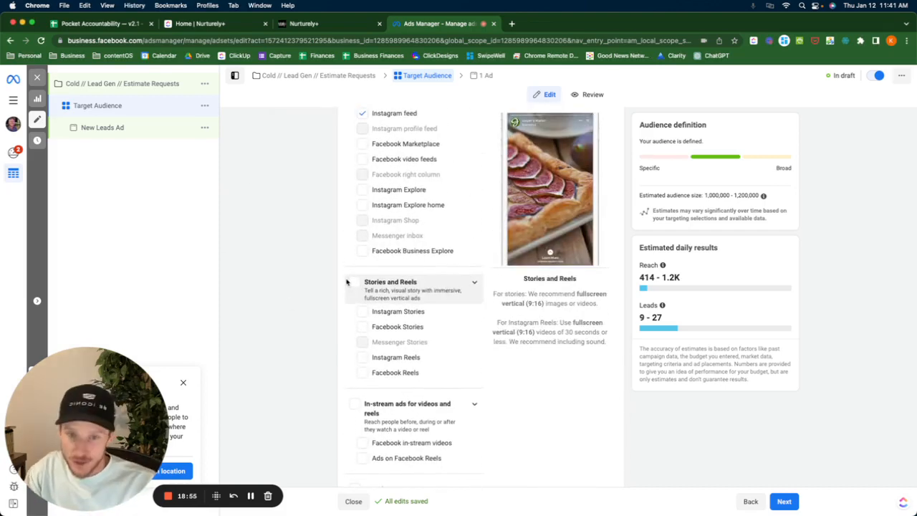
scroll(289, 313, down, 10)
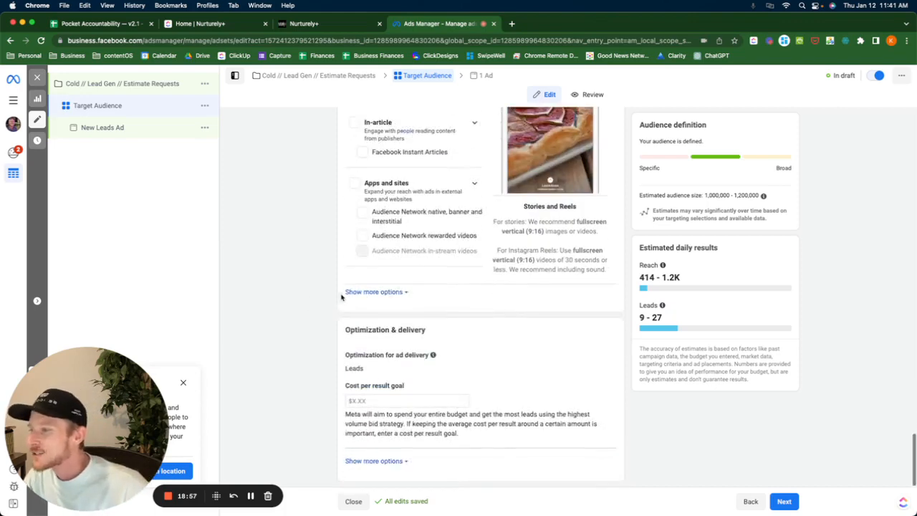
drag(355, 330, 487, 337)
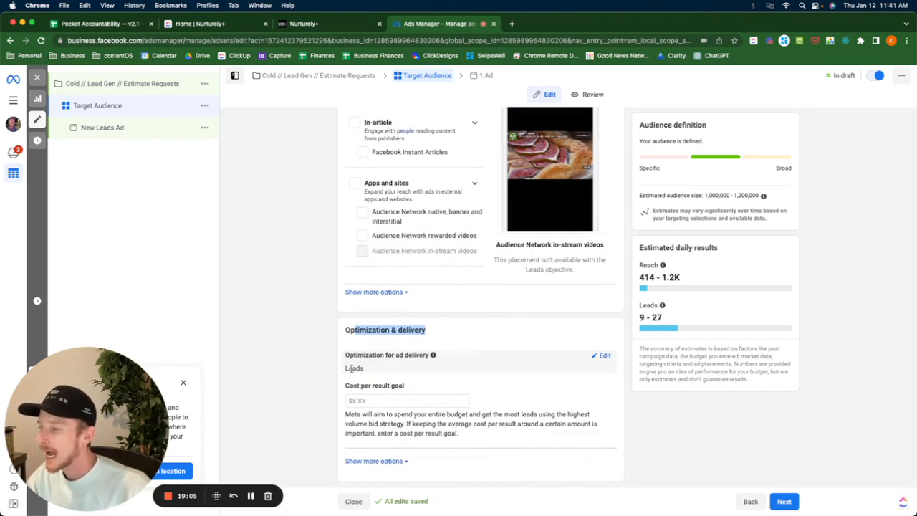
click(307, 359)
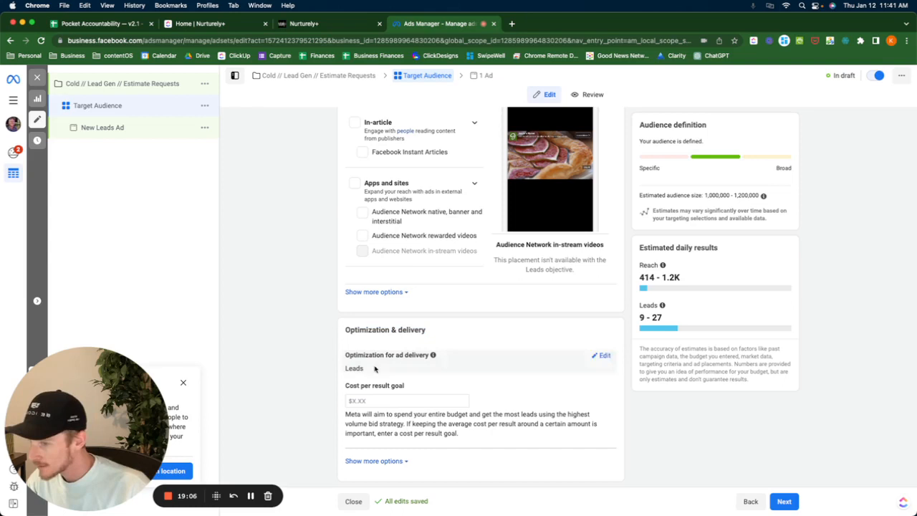
- Continue to the ad level and rename the ad as Text ad
click(798, 501)
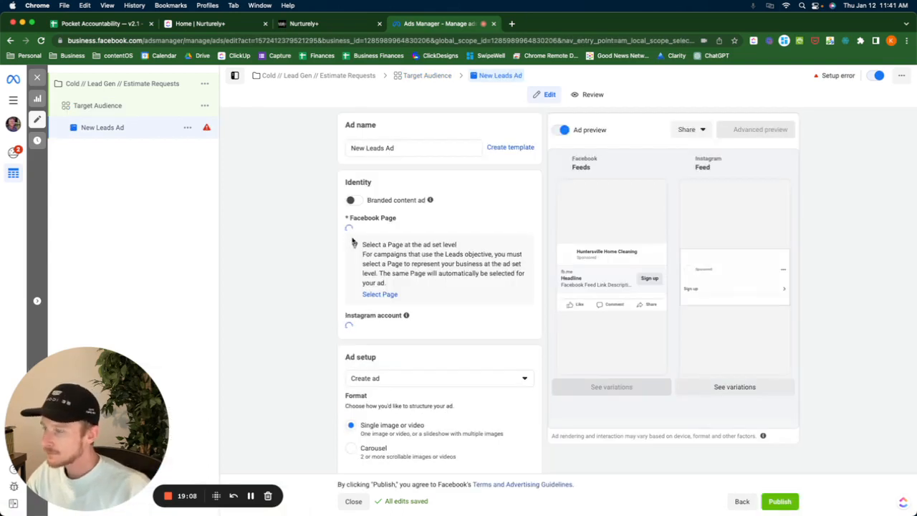
click(419, 147)
key(super+a)
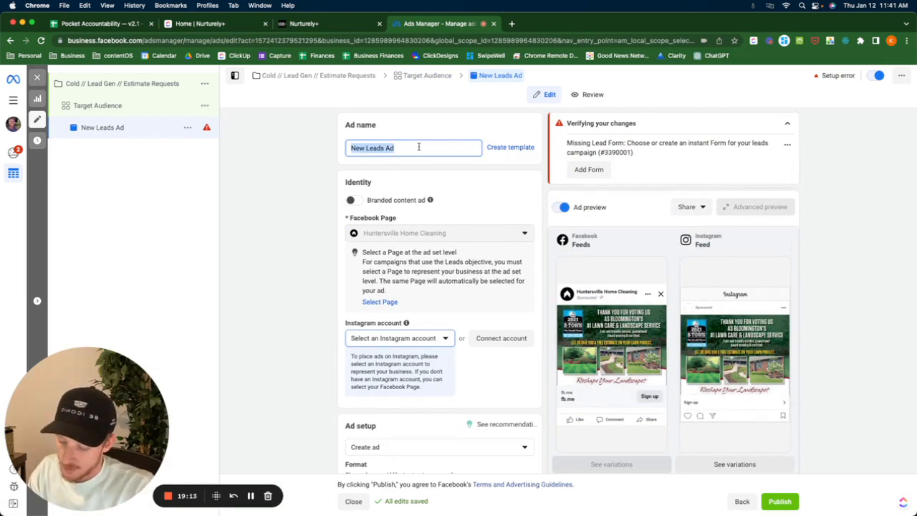
text(Text ad)
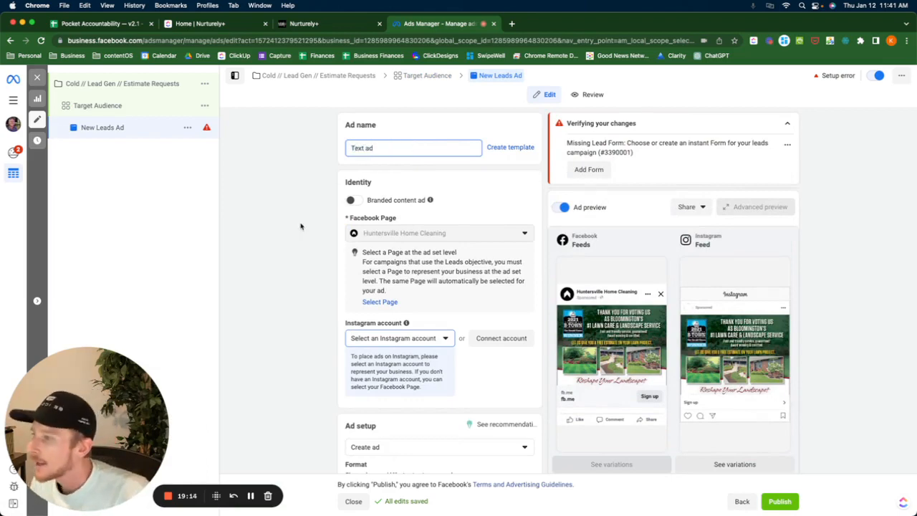
click(300, 227)
- Set the ad's Instagram account to Use selected Page in the Identity section
scroll(408, 315, down, 2)
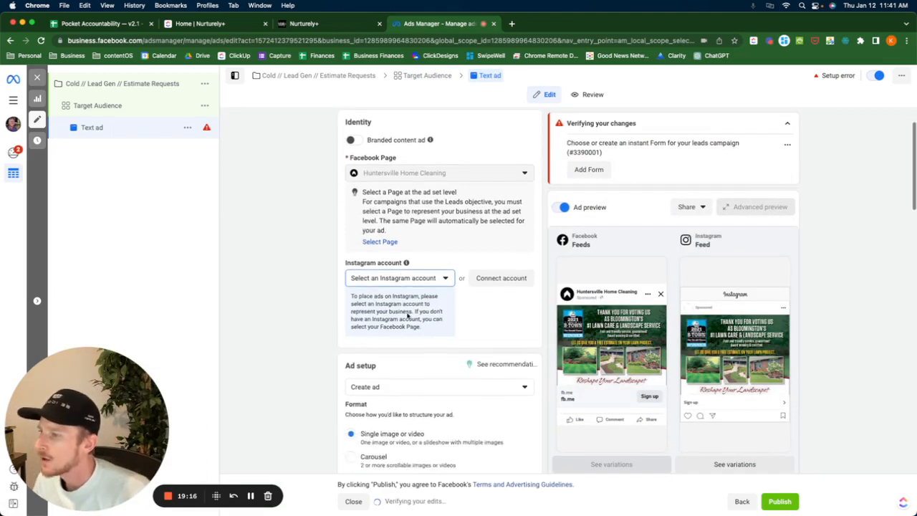
click(399, 279)
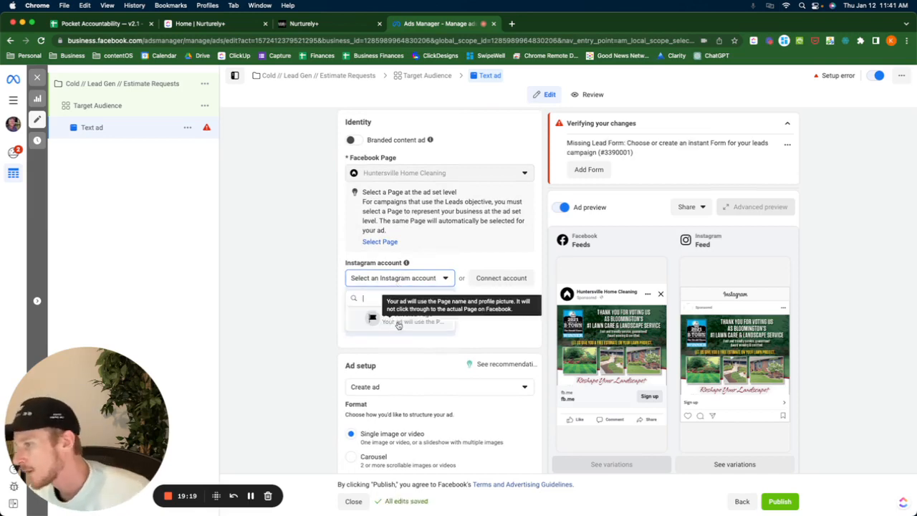
click(399, 322)
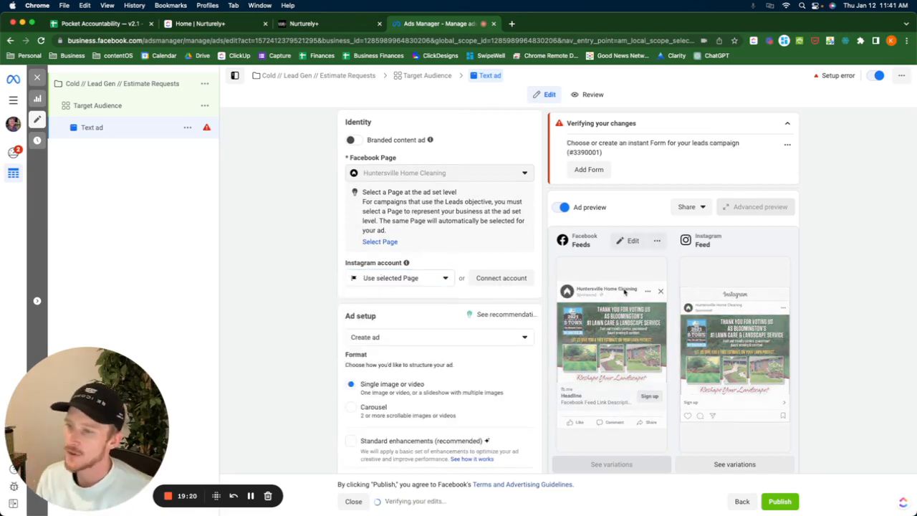
- Turn off Multi-advertiser ads in the ad setup
scroll(405, 293, down, 2)
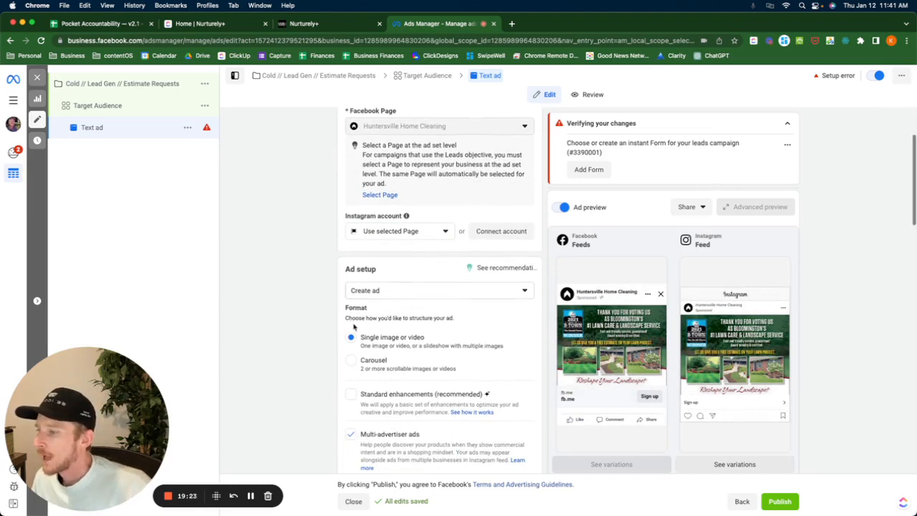
scroll(353, 326, down, 4)
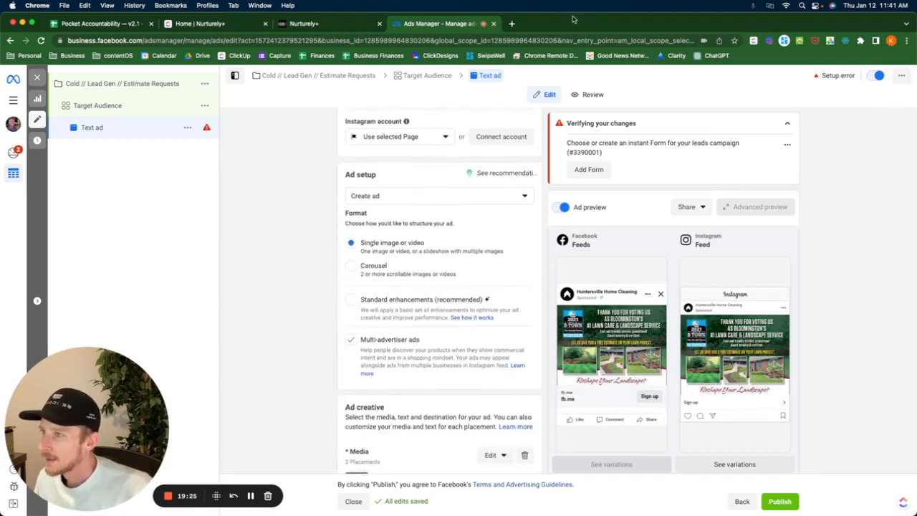
scroll(457, 270, down, 1)
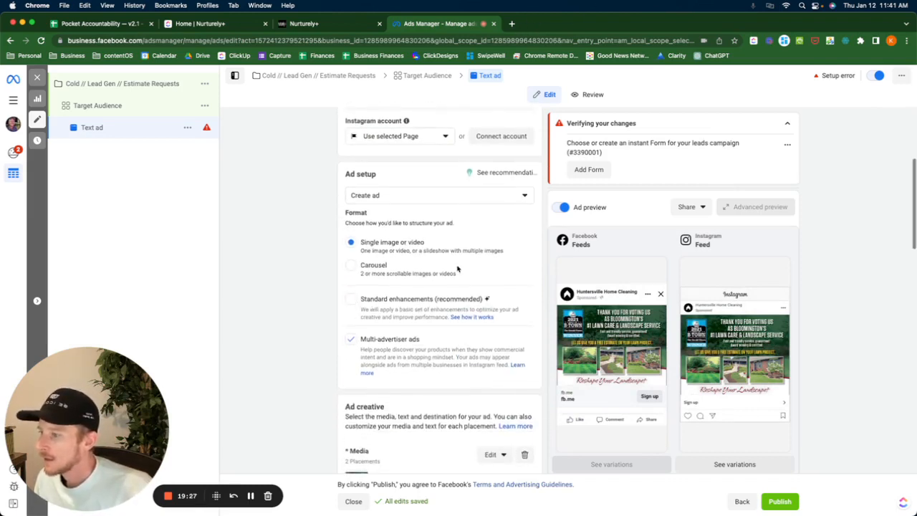
click(350, 339)
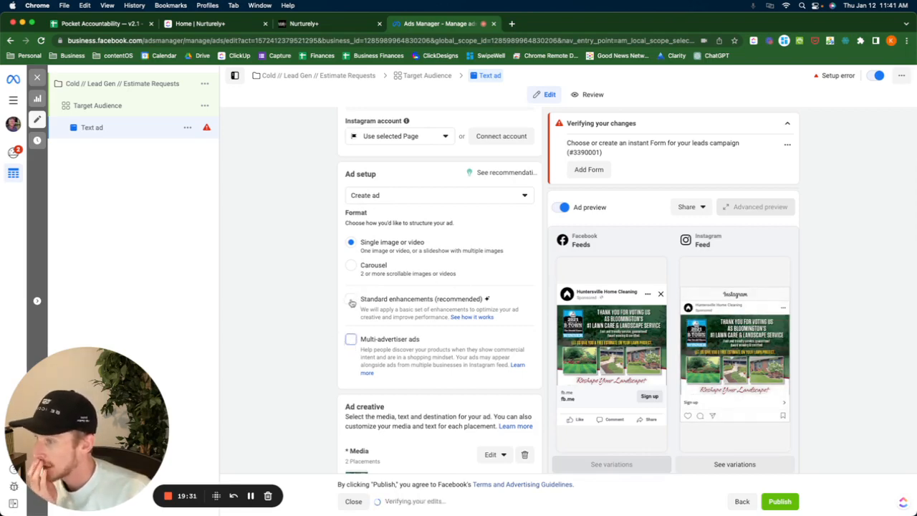
- Remove the existing lawn care image from the ad creative's media
scroll(324, 255, up, 2)
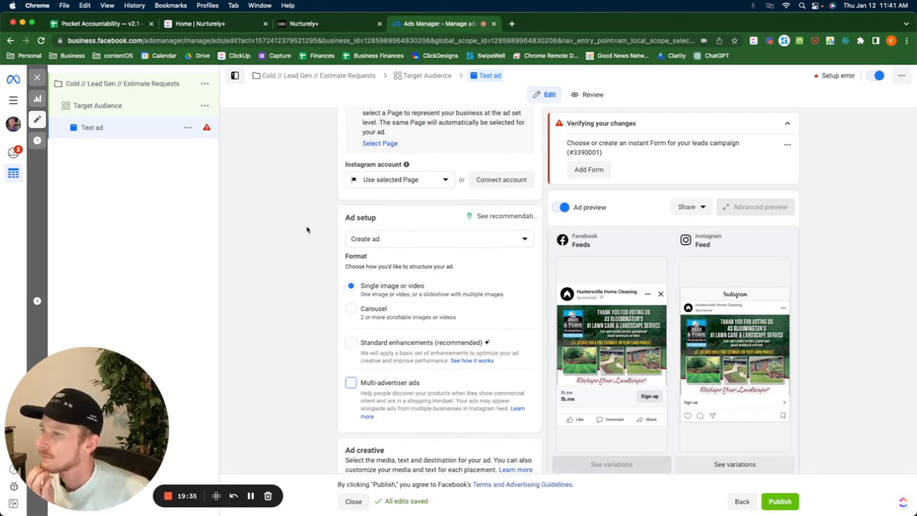
scroll(299, 225, down, 4)
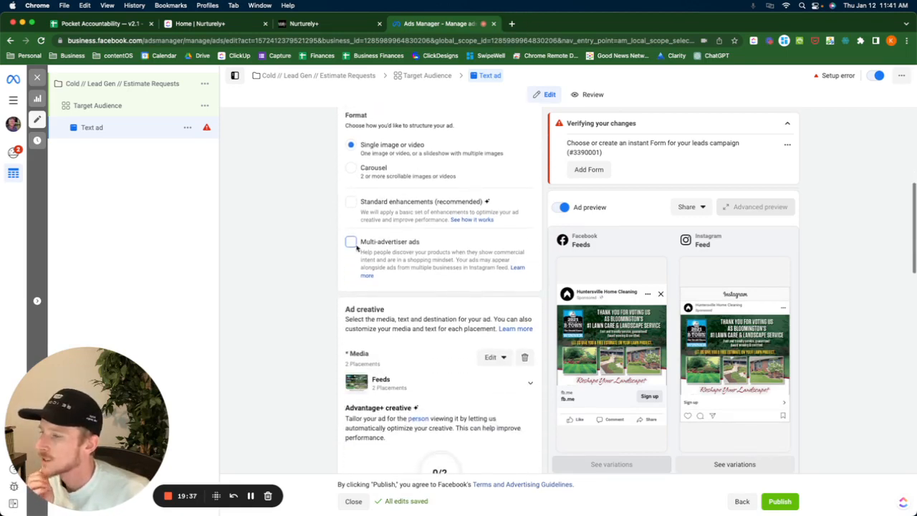
click(524, 357)
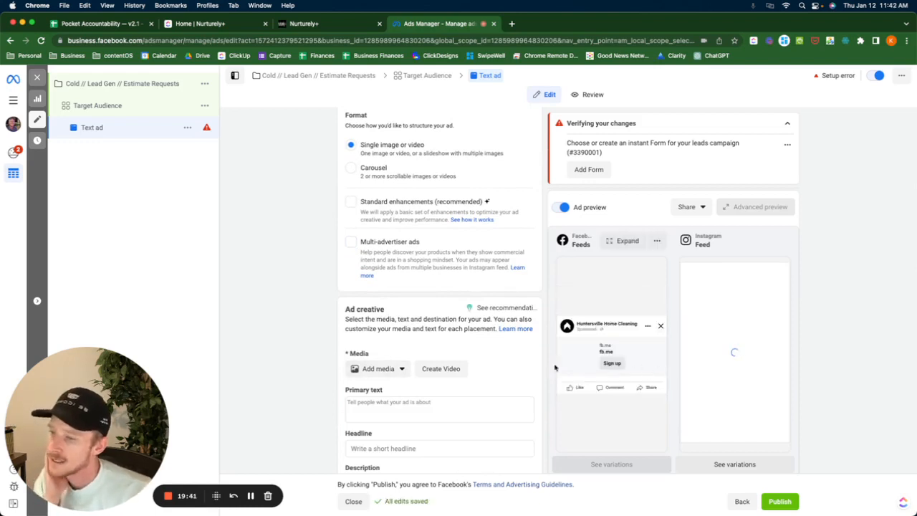
- Add the 600 × 600 white arrow logo from the Huntersville Home Cleaning page images as the ad's media, with original crop and enhancements off
scroll(459, 336, up, 1)
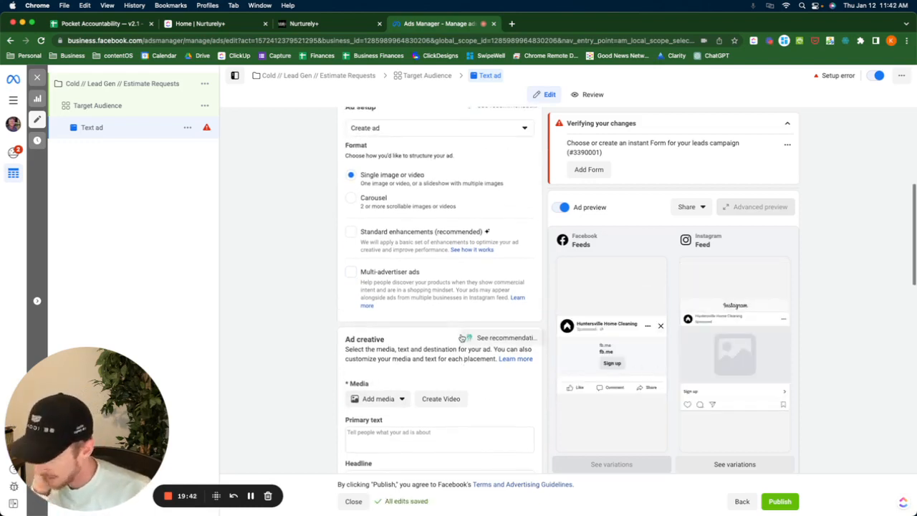
click(387, 398)
click(379, 419)
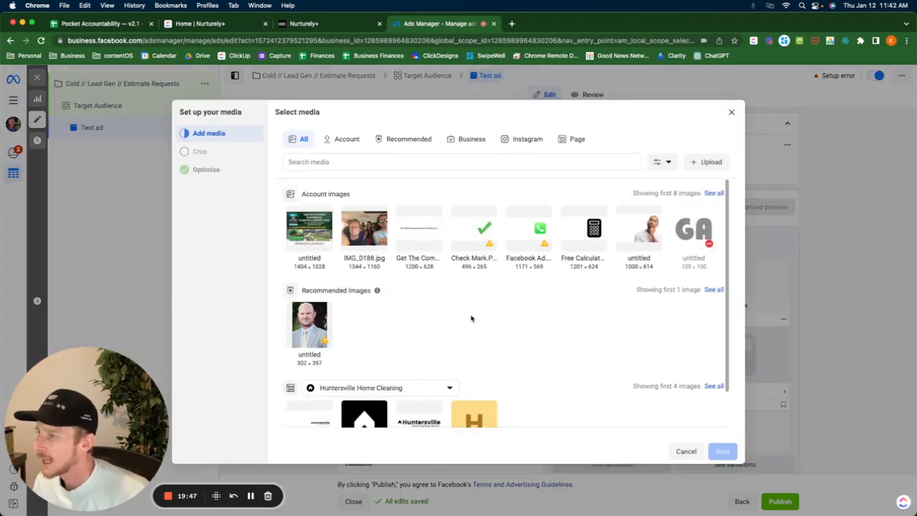
scroll(444, 312, down, 1)
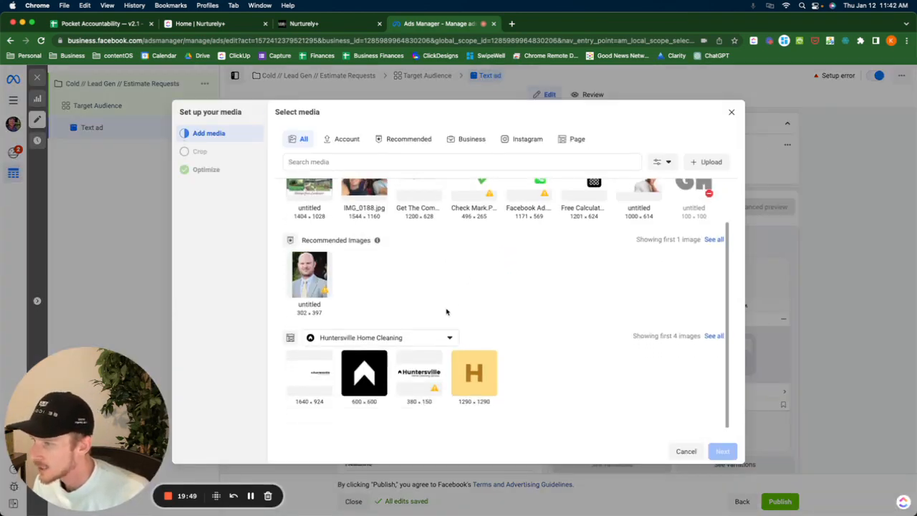
scroll(446, 311, up, 1)
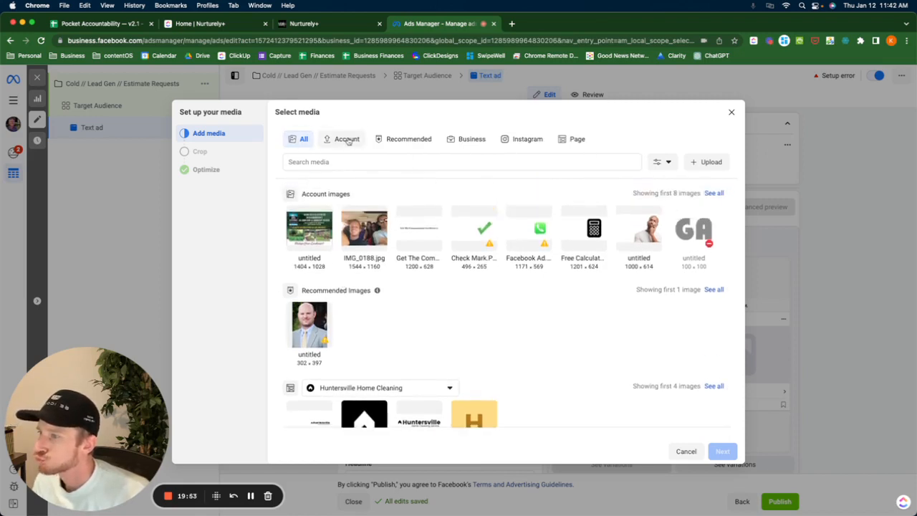
scroll(440, 348, down, 1)
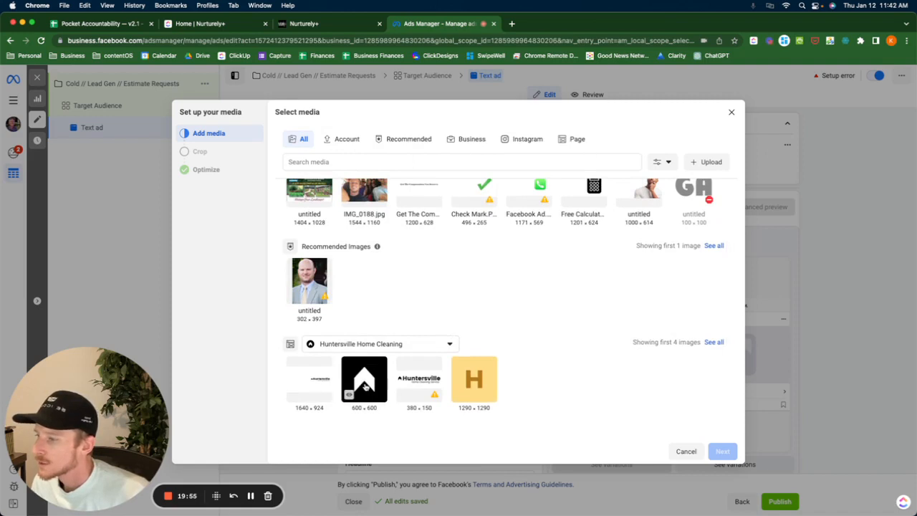
click(365, 387)
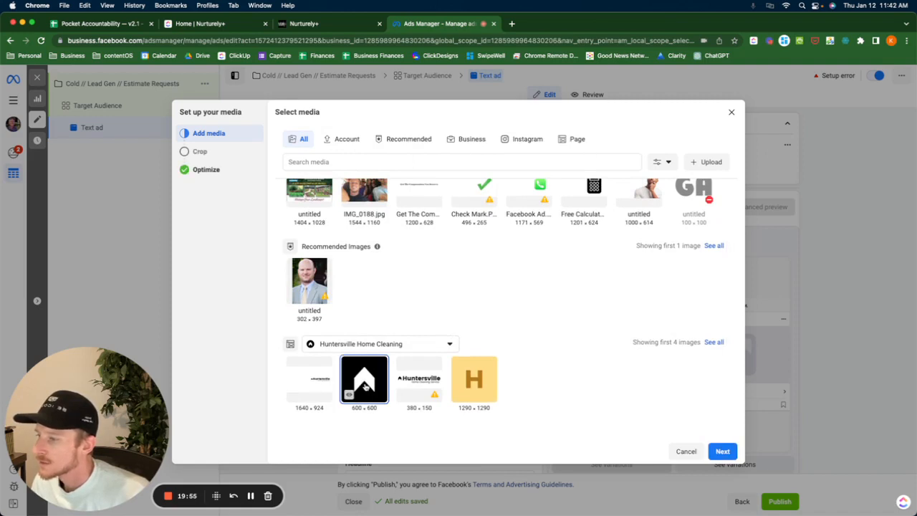
click(722, 451)
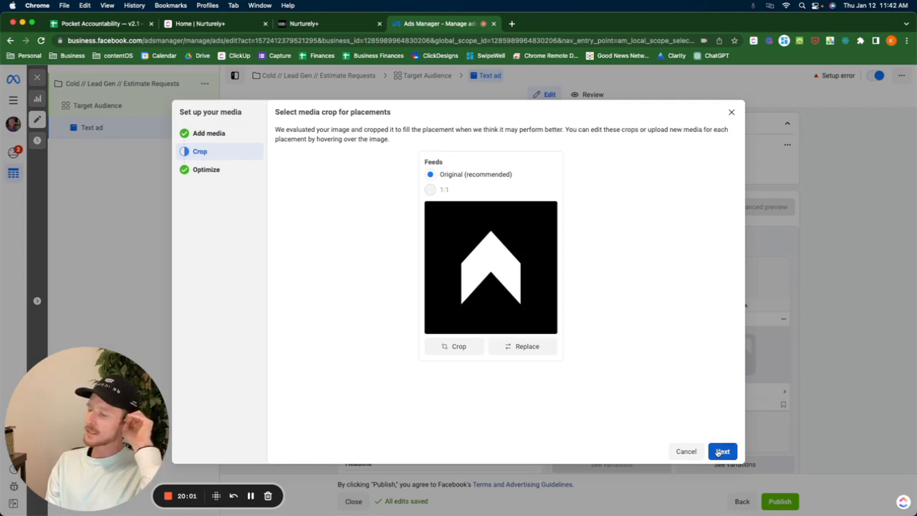
click(719, 451)
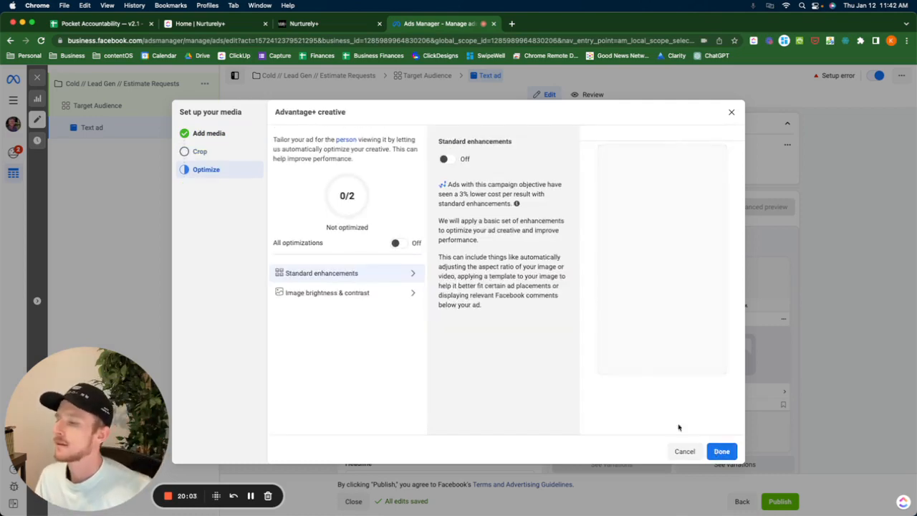
click(722, 451)
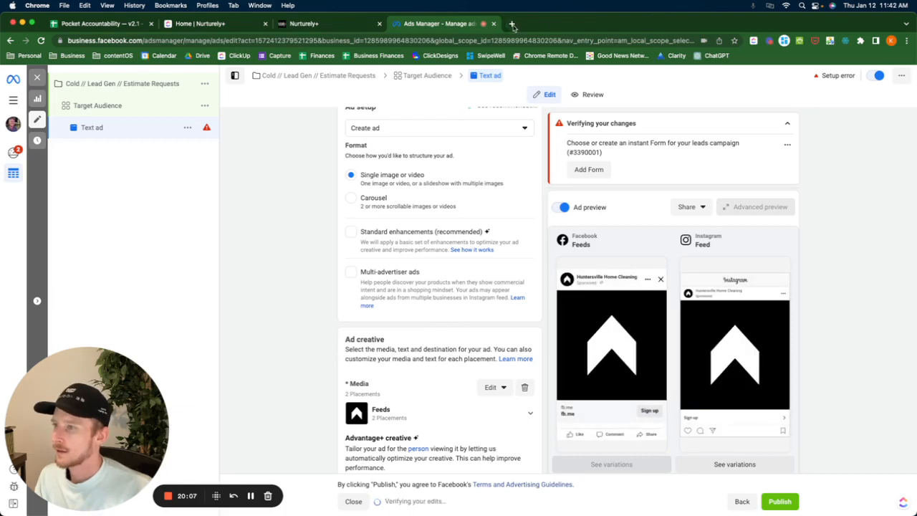
- Open Canva in a new tab and view the recent design CMC, Completely Custom House Cleaning Services
click(512, 25)
text(canv)
key(Return)
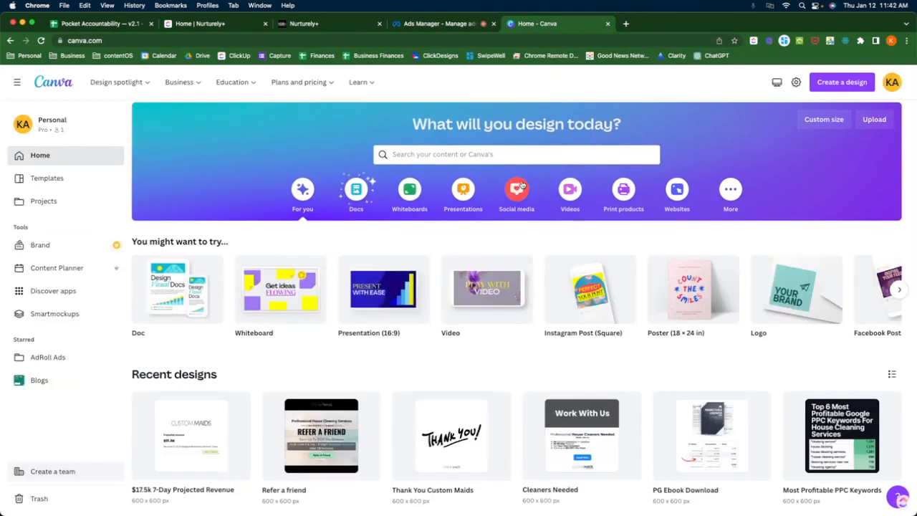
scroll(508, 227, down, 5)
scroll(509, 227, down, 3)
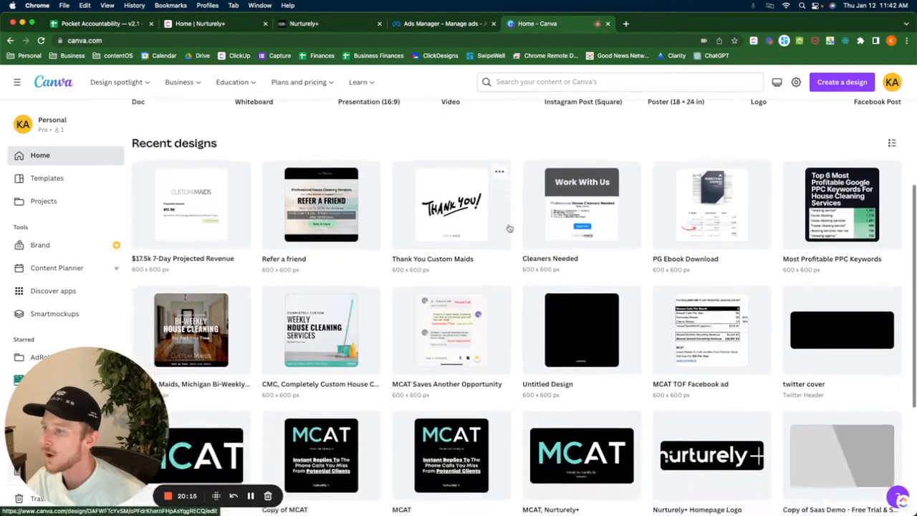
click(337, 268)
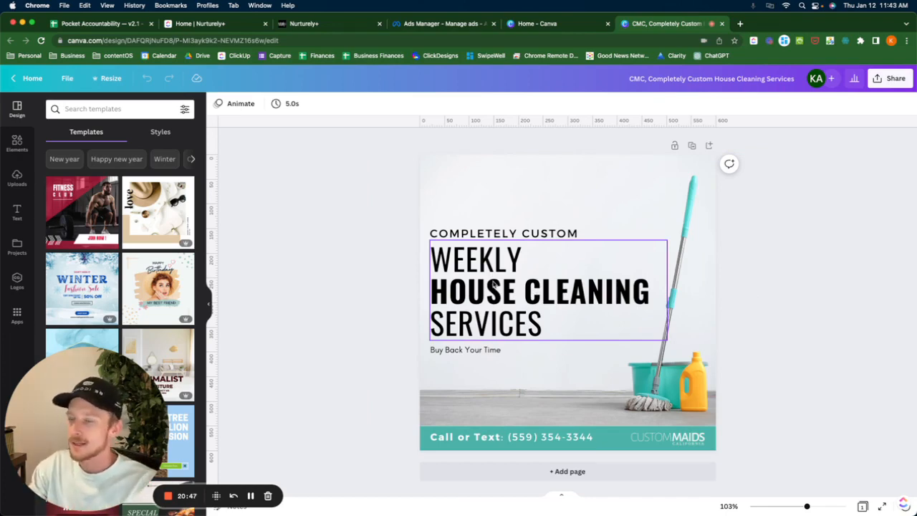
- Switch back to Ads Manager, remove the logo from the ad's media and open the selection for adding an image
click(414, 24)
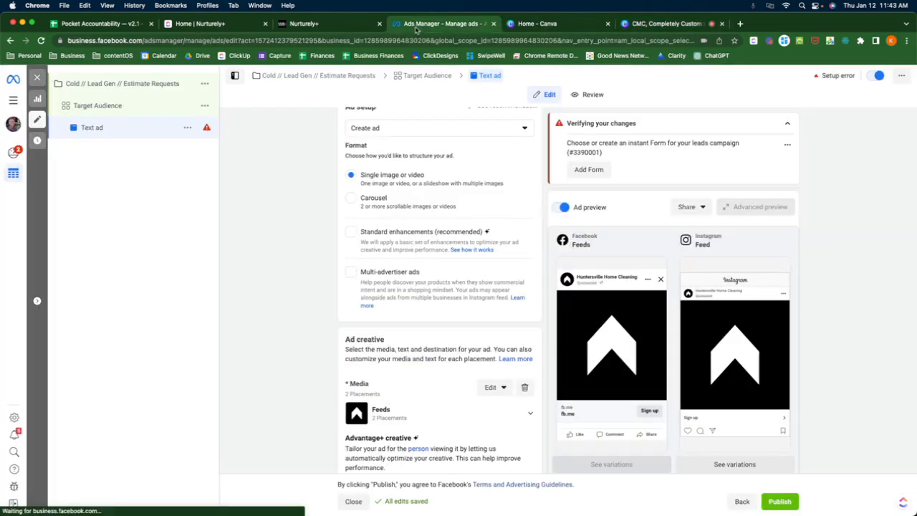
click(523, 409)
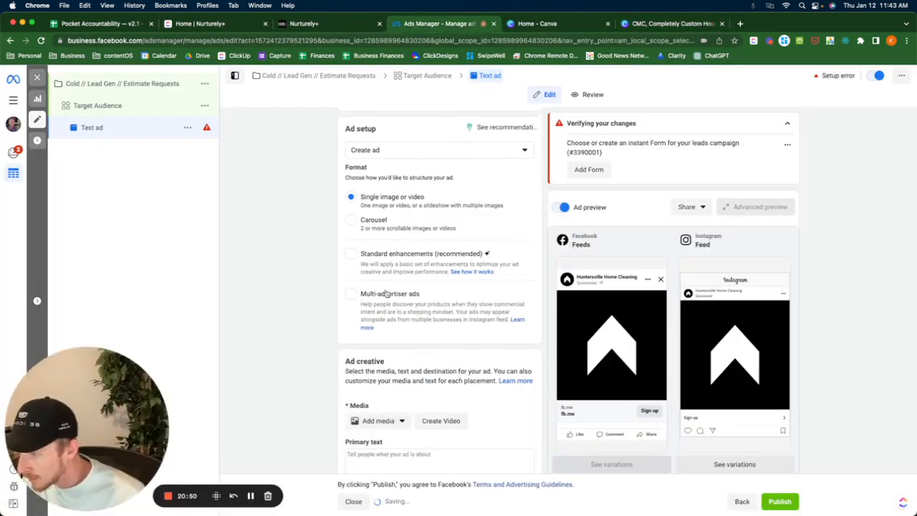
click(378, 420)
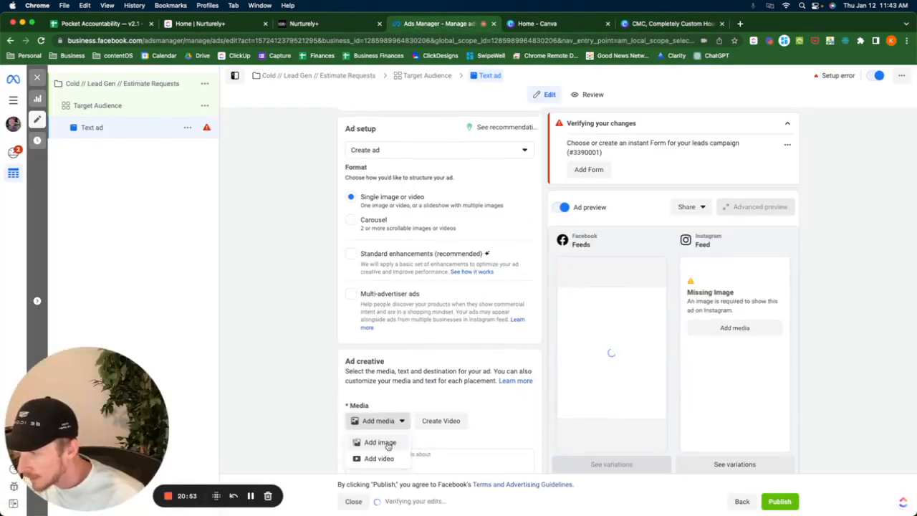
click(387, 443)
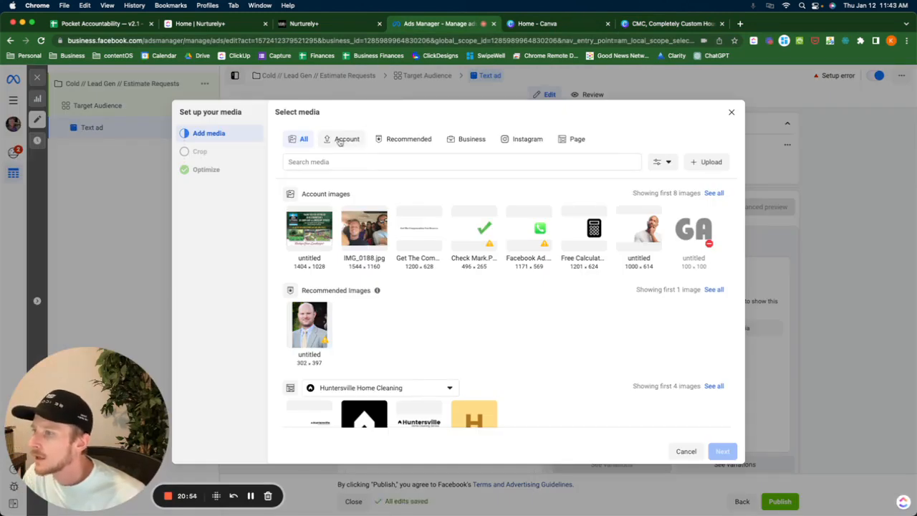
click(348, 142)
click(295, 144)
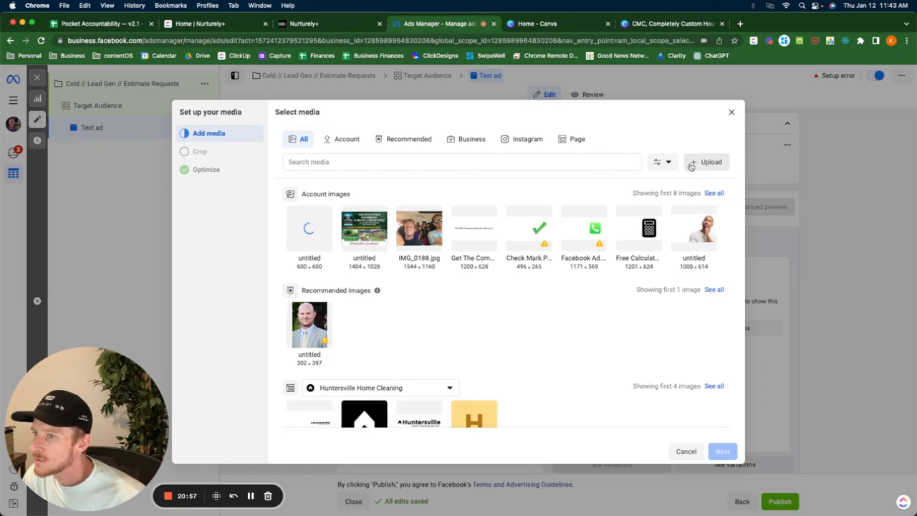
- Upload the CMC, Completely Custom weekly house cleaning services PNG from the Custom Maids, California folder
click(691, 164)
click(478, 112)
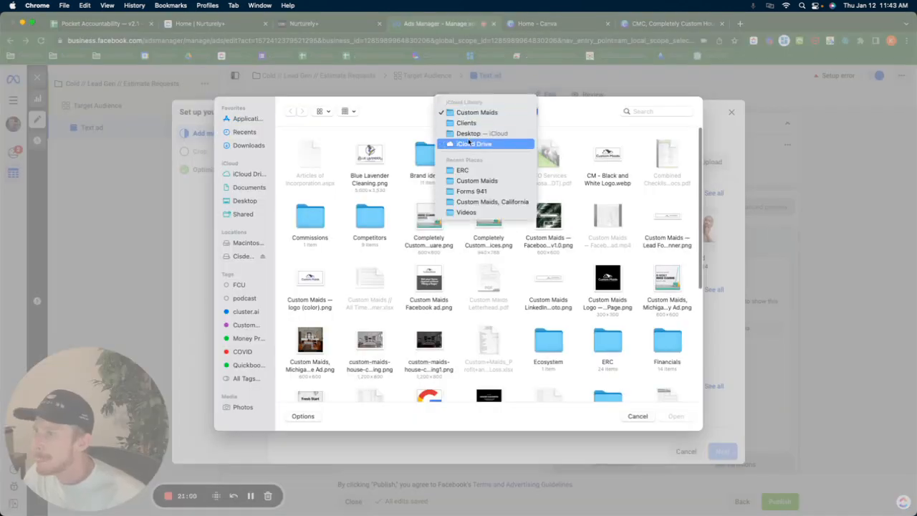
click(466, 123)
double_click(358, 151)
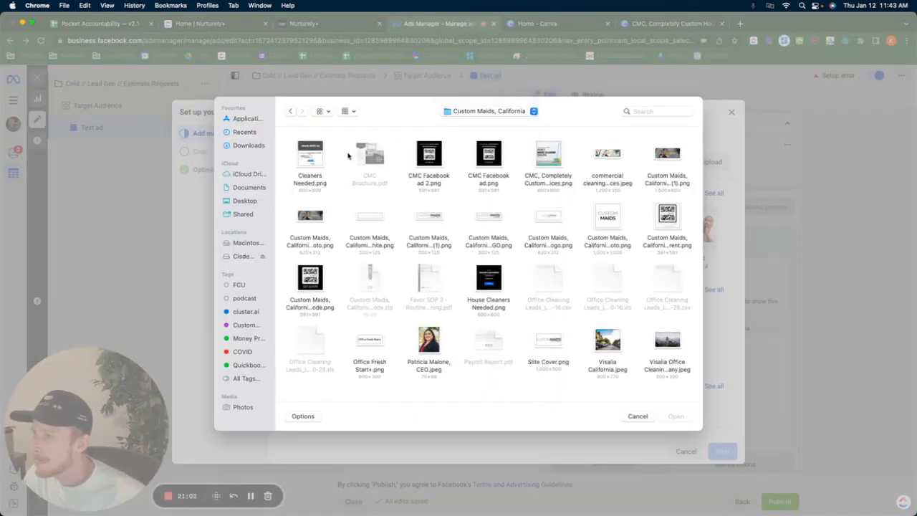
click(549, 157)
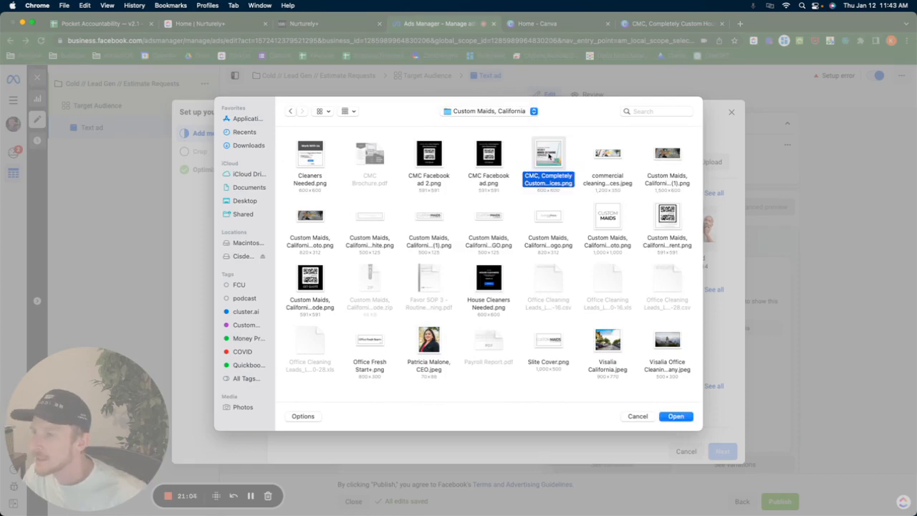
double_click(548, 156)
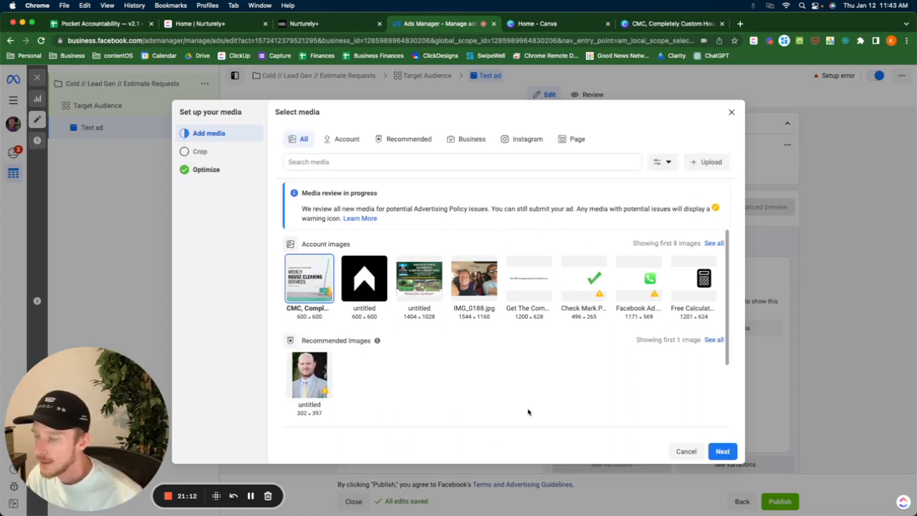
- Apply the uploaded house cleaning image to the ad, leaving all Advantage+ creative optimizations off
click(721, 452)
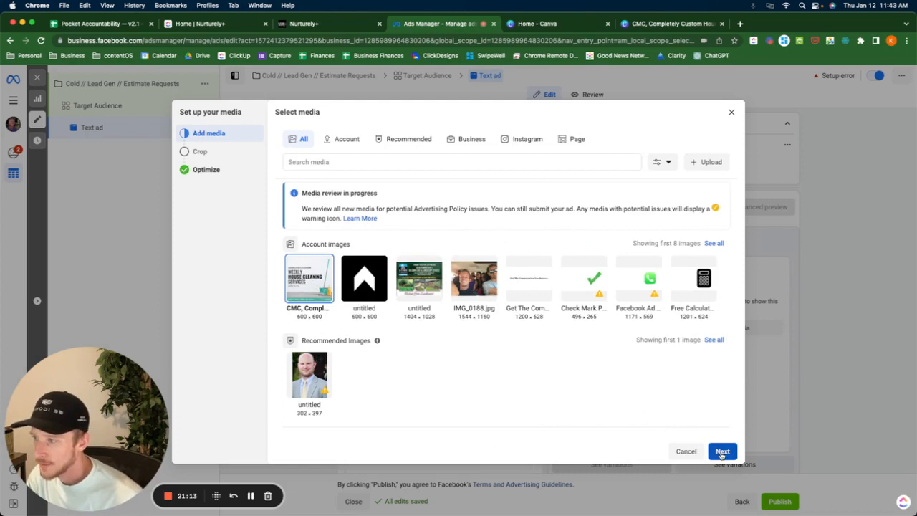
click(722, 451)
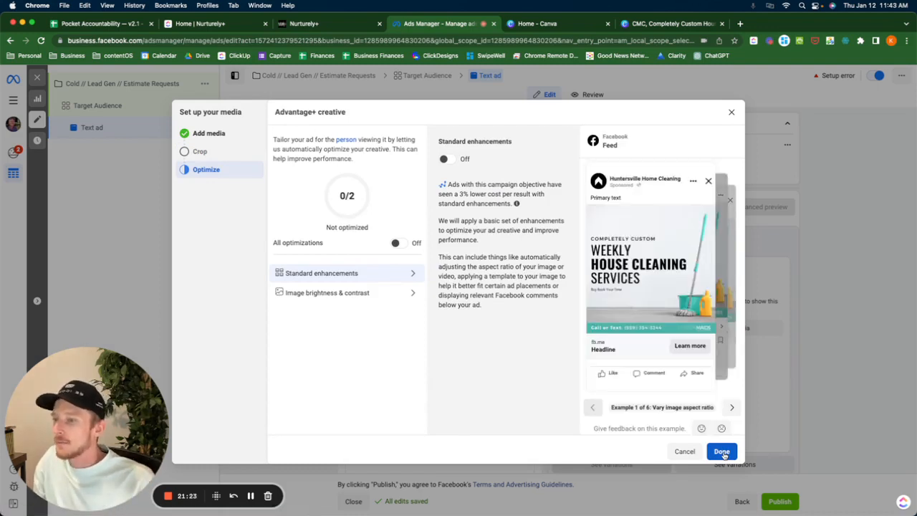
click(721, 451)
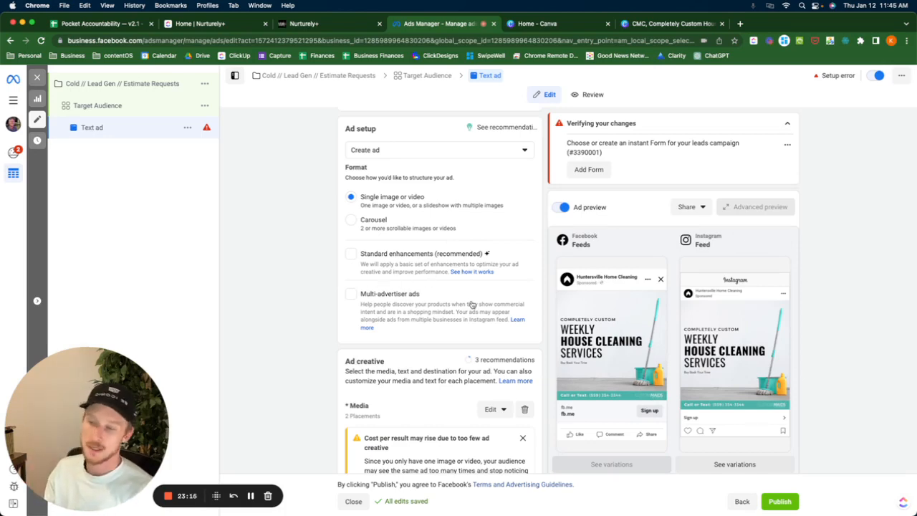
- Dismiss the ad creative warning about cost per result rising due to too few ad creative
scroll(280, 285, up, 1)
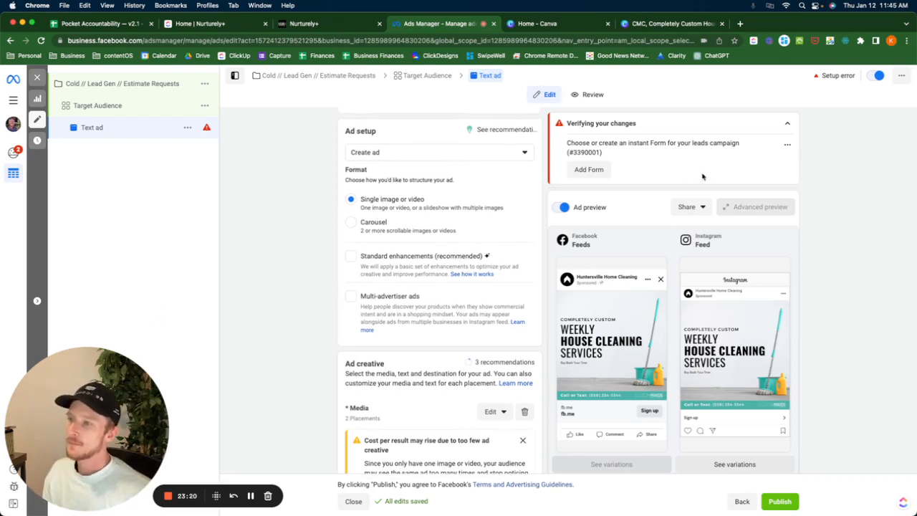
scroll(658, 333, down, 2)
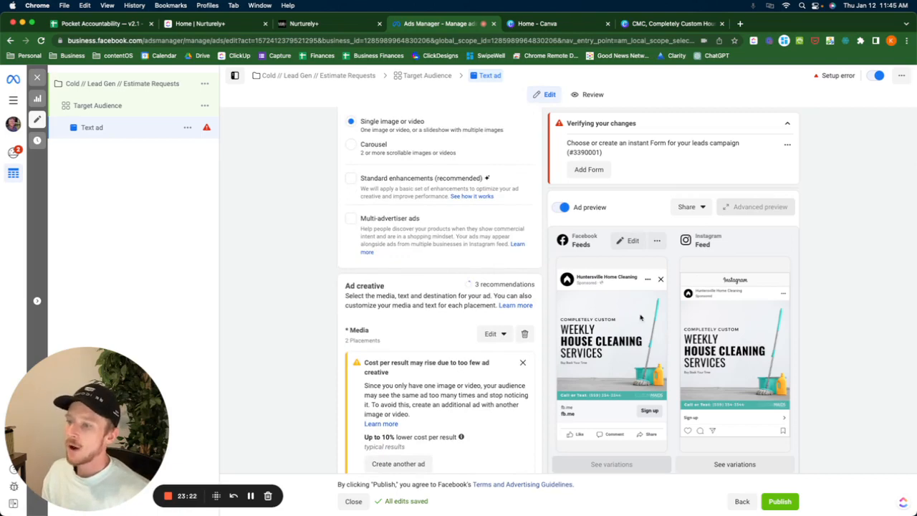
scroll(501, 359, down, 2)
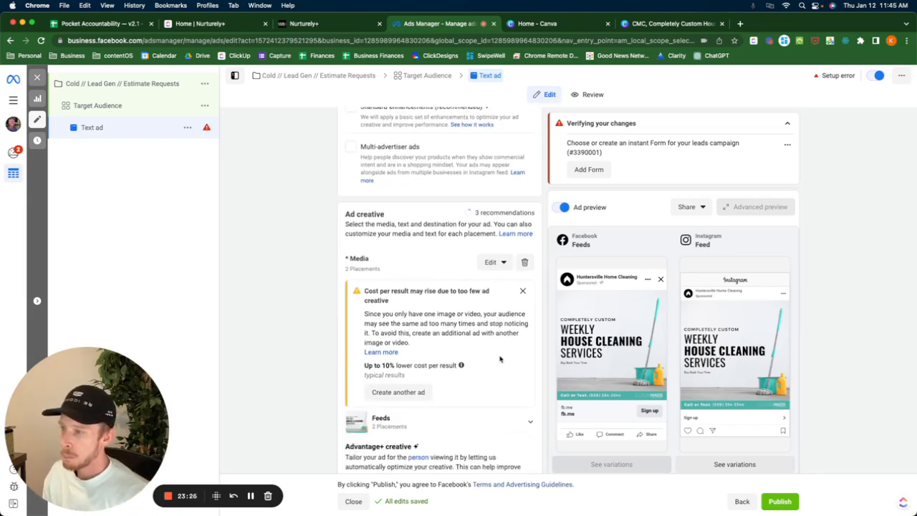
drag(372, 291, 485, 306)
click(523, 292)
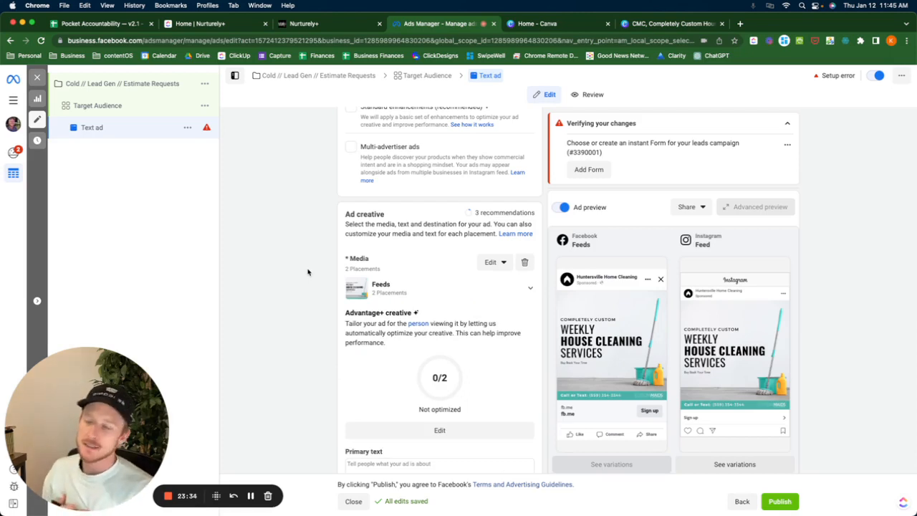
- Go to the ad's missing instant form section and check which pixels are available for Website Events tracking
scroll(308, 266, up, 1)
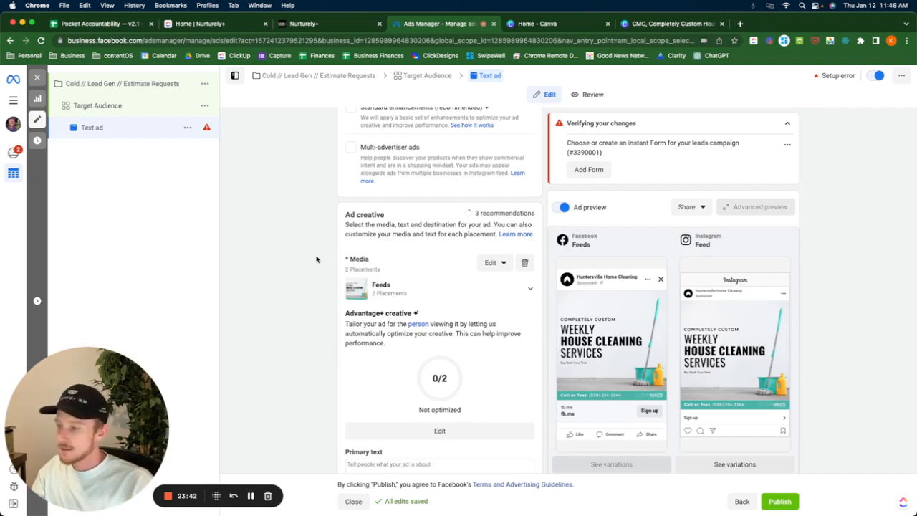
scroll(316, 258, down, 3)
scroll(316, 259, up, 5)
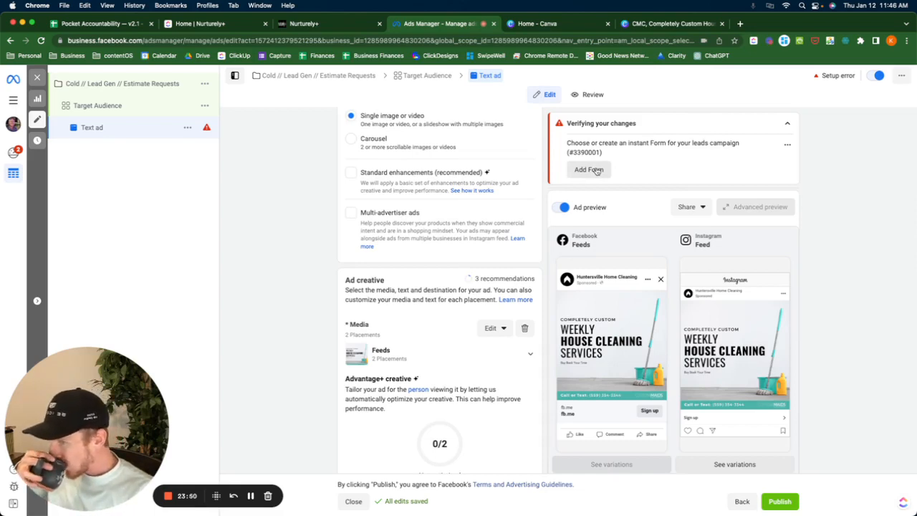
click(596, 171)
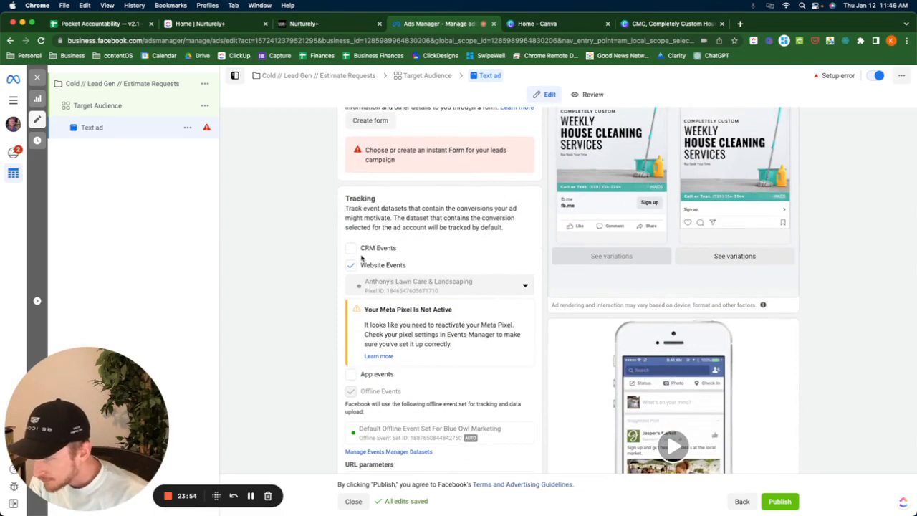
click(389, 287)
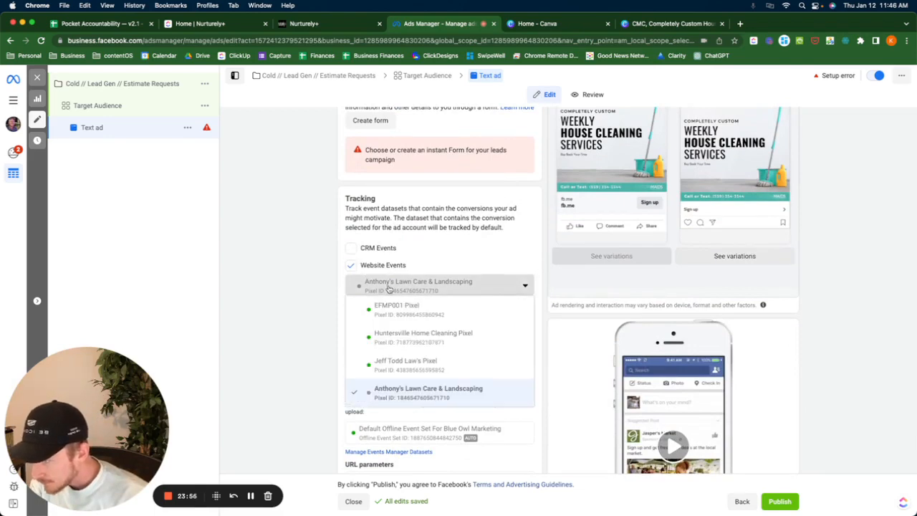
click(389, 287)
- Start a new instant form for the ad and name it Huntersville Home Cleaning Estimate Requests
scroll(396, 247, up, 3)
click(367, 216)
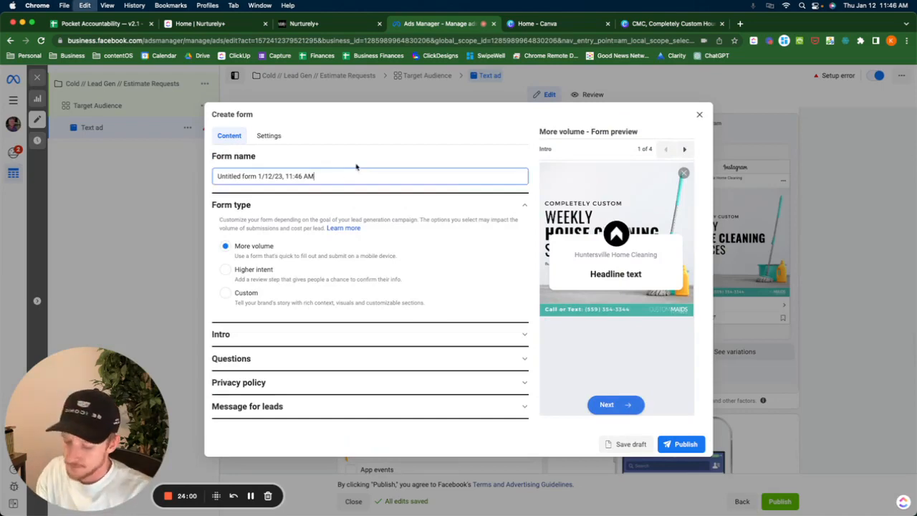
key(super+a)
text(Huntersville Home )
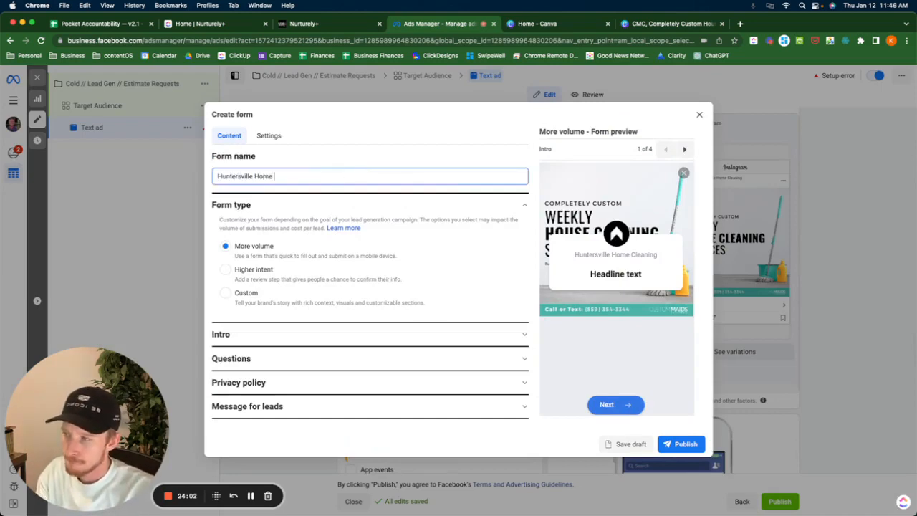
text(Cleaning Estimate Requests)
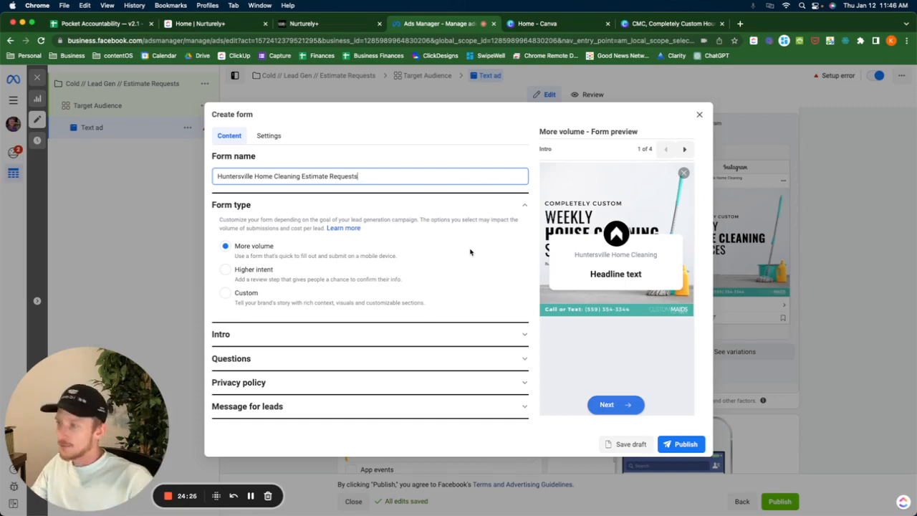
- Expand the instant form's Intro section and go to its Greeting settings
click(285, 329)
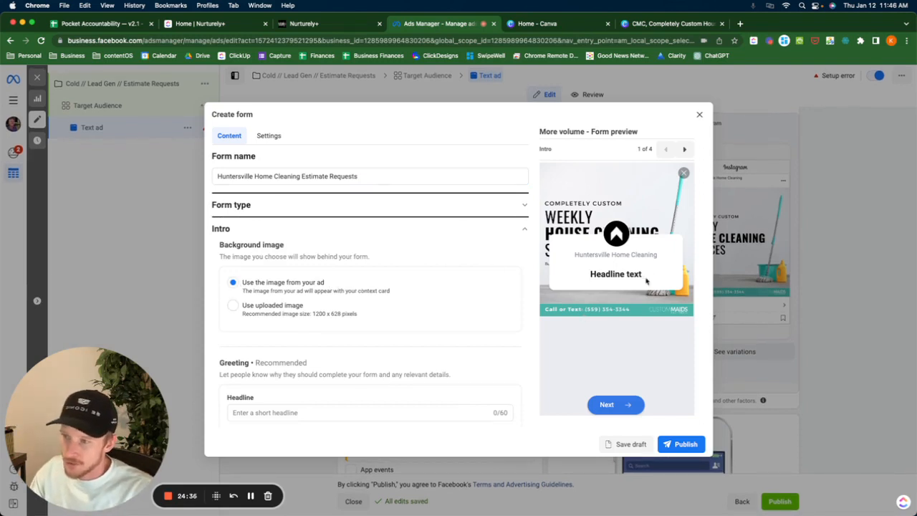
scroll(344, 289, down, 1)
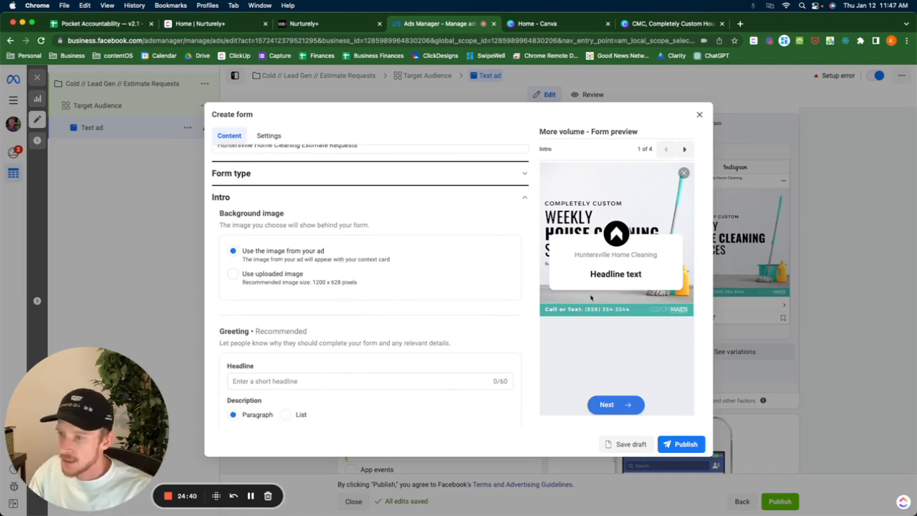
scroll(317, 352, down, 1)
click(306, 353)
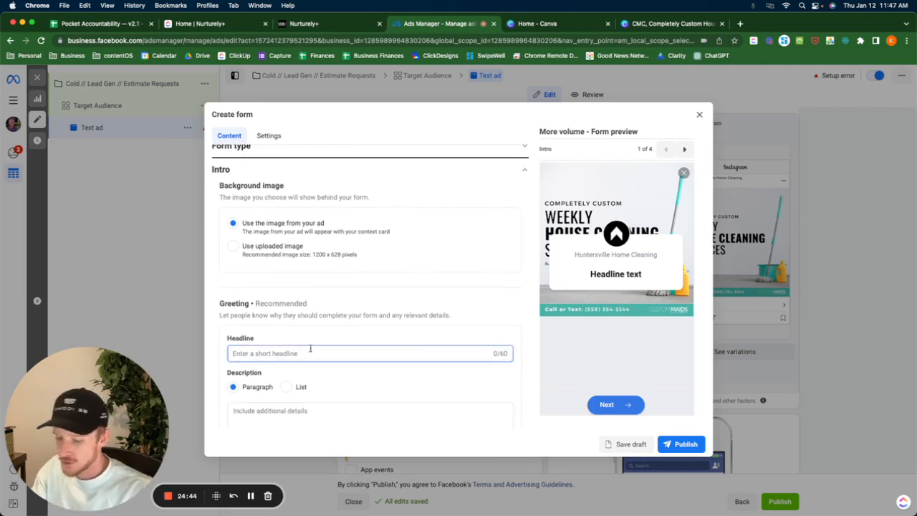
text(Yes)
key(BackSpace)
key(BackSpace)
key(BackSpace)
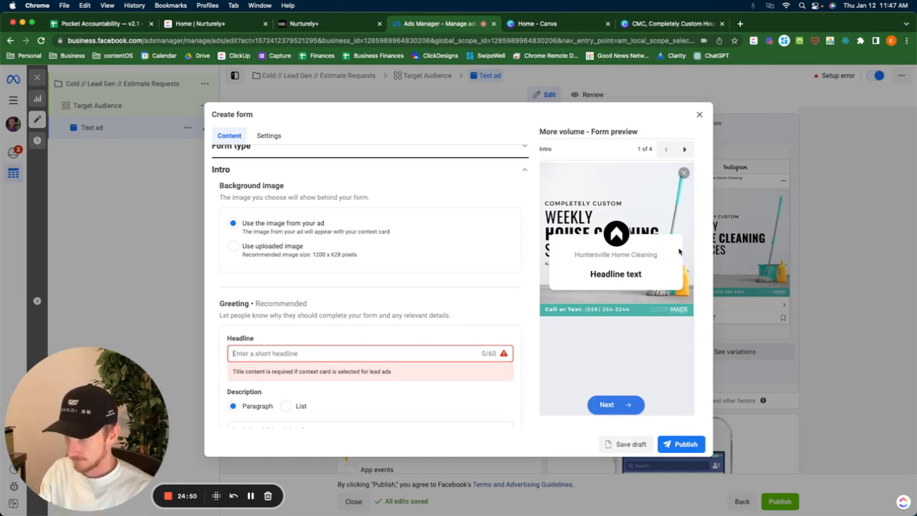
- Set the greeting headline to "Fast, Free Quote: Weekly House Cleaning Services" and start editing the Description paragraph
scroll(426, 288, down, 2)
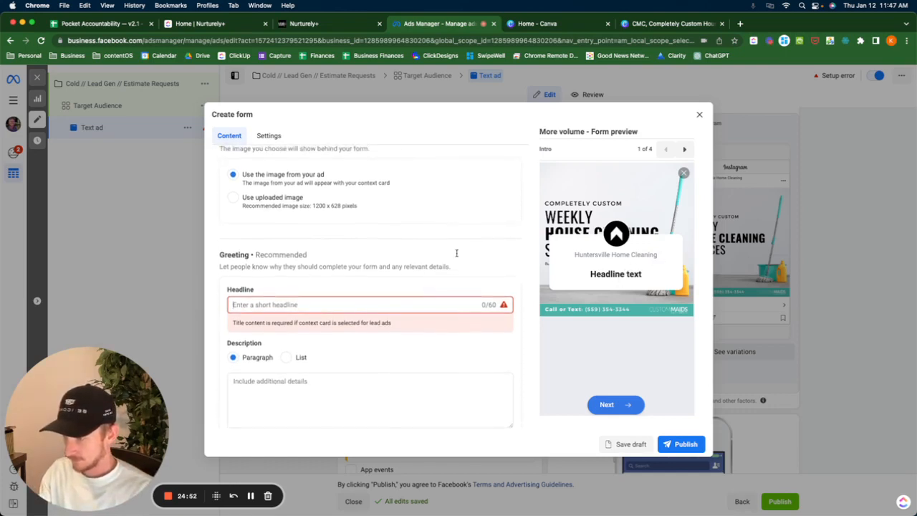
click(358, 304)
text(Weekly )
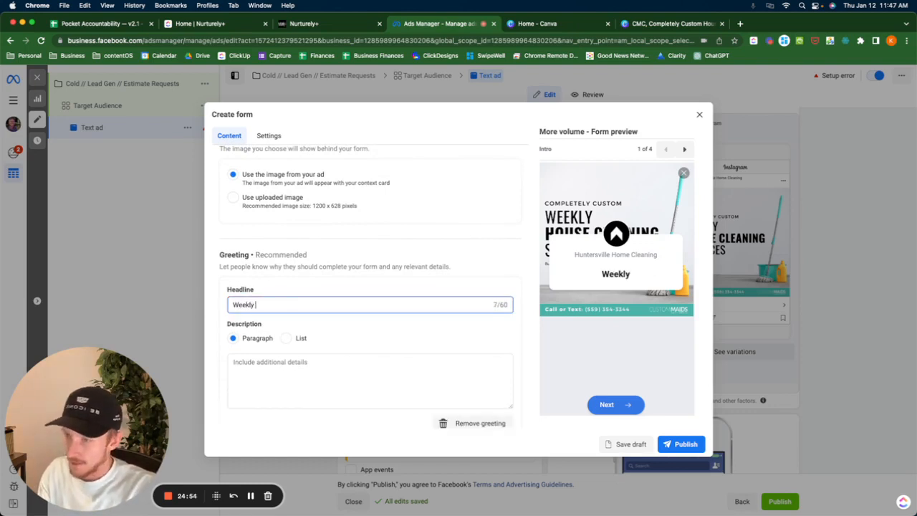
text(House Cl)
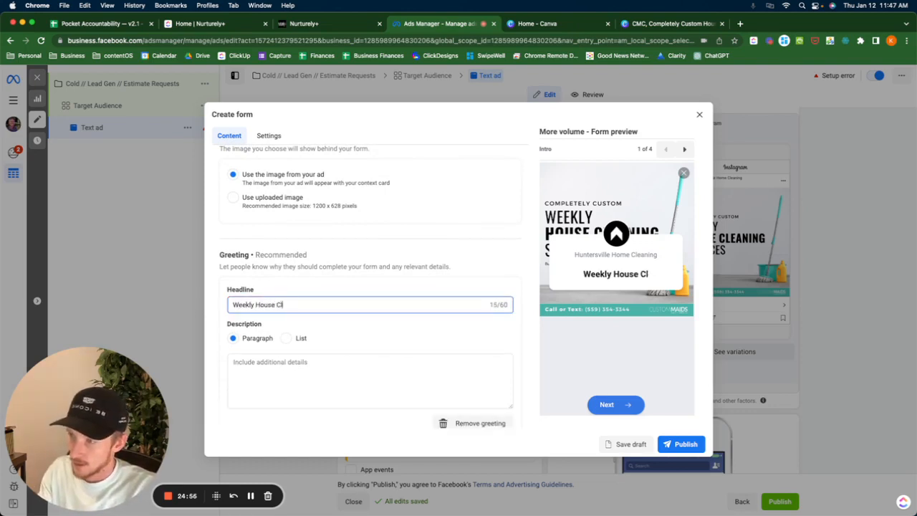
text(eaning Services)
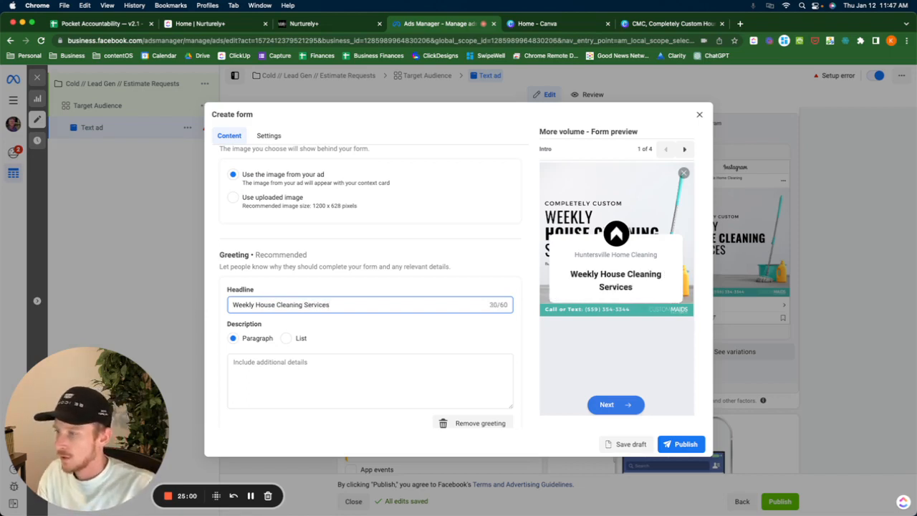
text(Fast, Free )
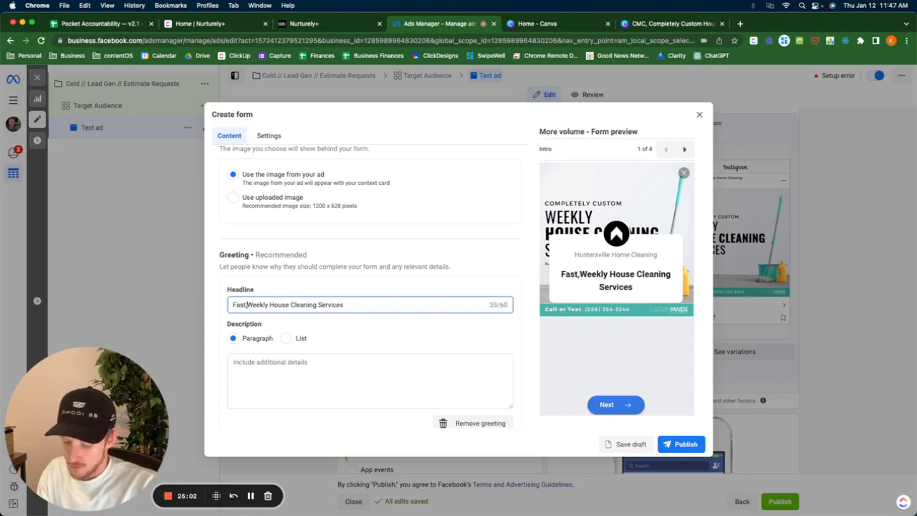
text(Quote)
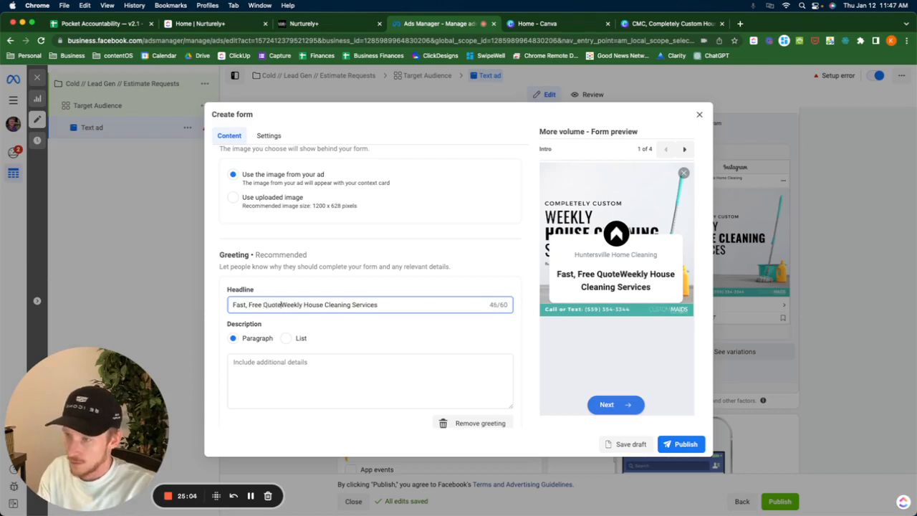
text(:)
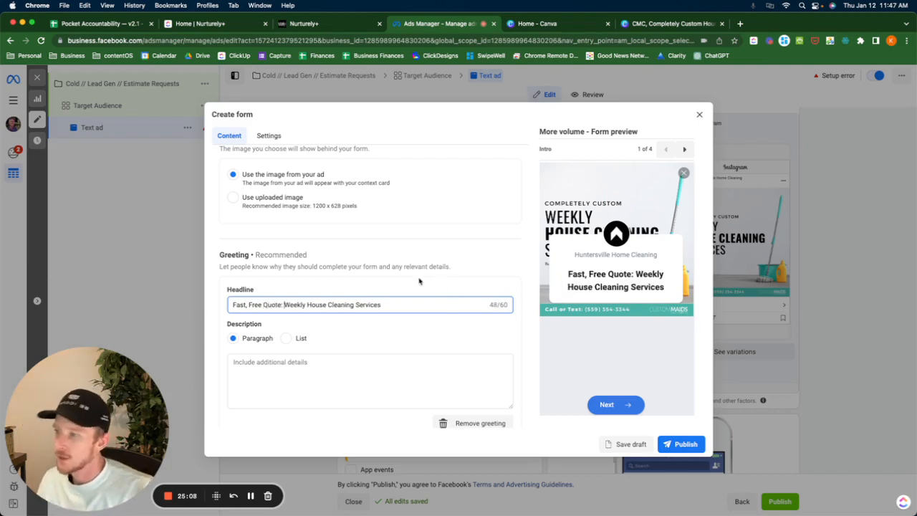
scroll(418, 284, down, 1)
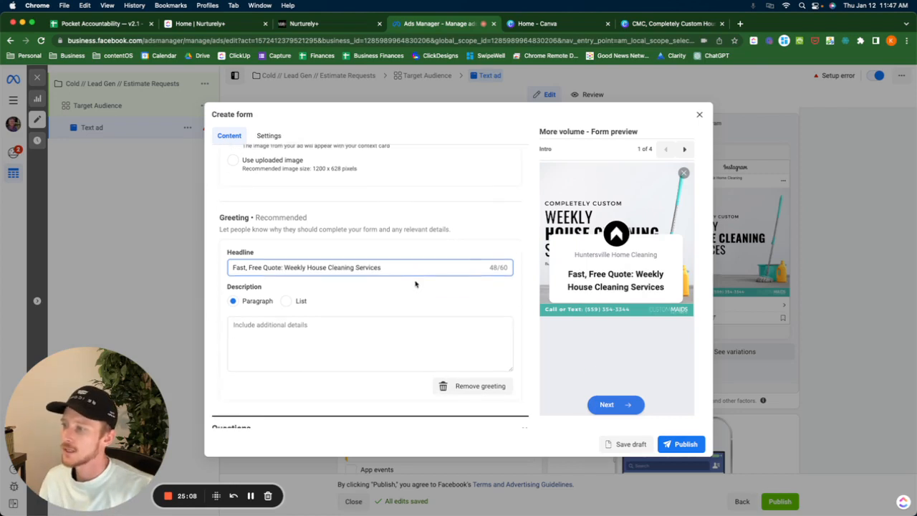
click(283, 330)
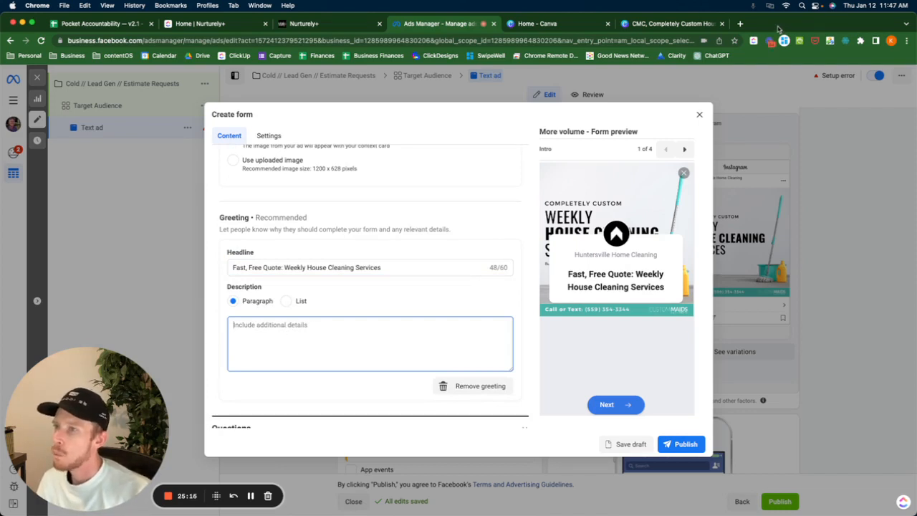
click(739, 24)
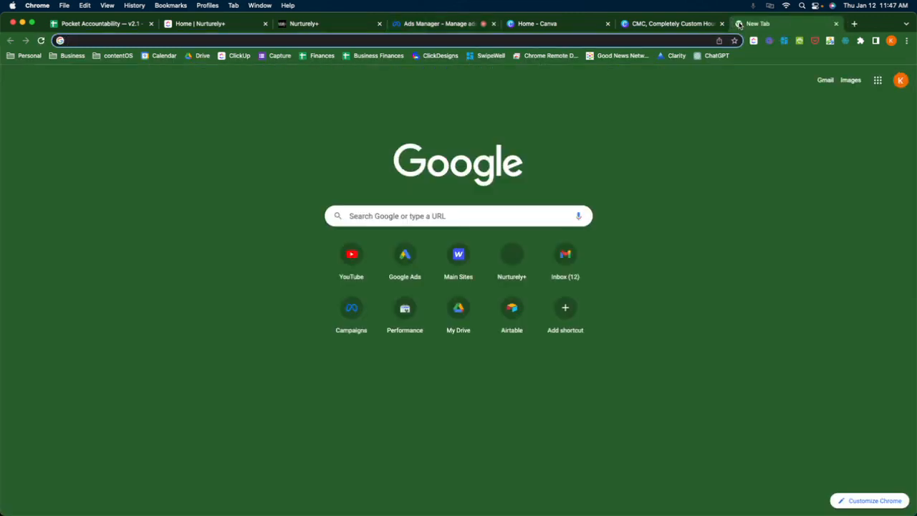
text(facebook.com)
key(Return)
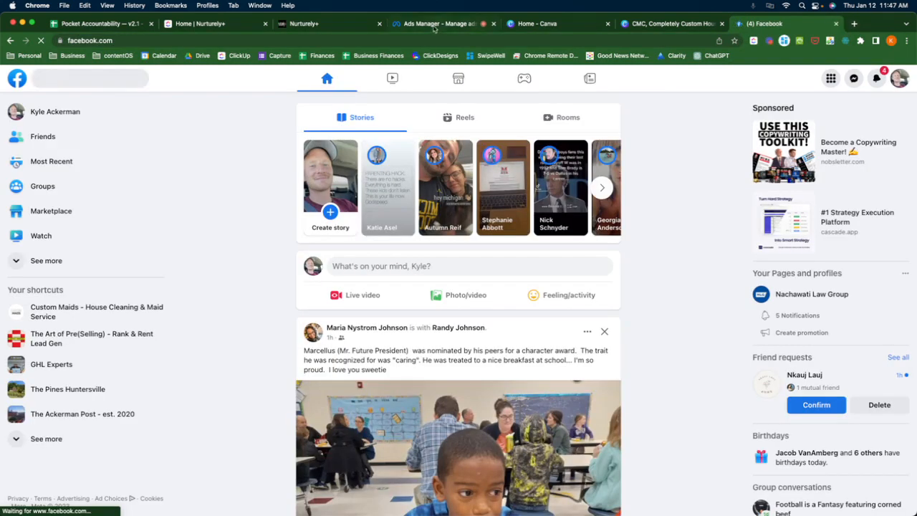
key(super+w)
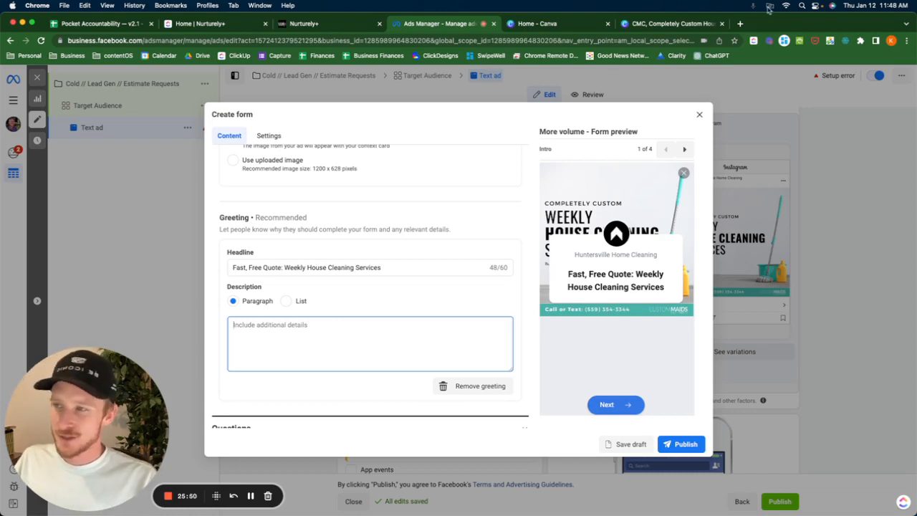
- Try to open ChatGPT at chat.openai.com/chat and log in again, and return to the instant form in Ads Manager
click(740, 24)
text(chat.openai.com/chat)
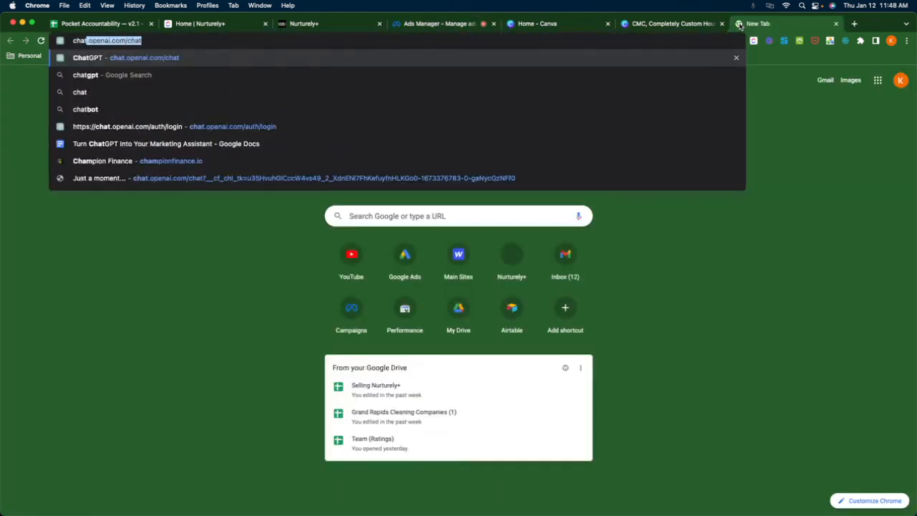
key(Return)
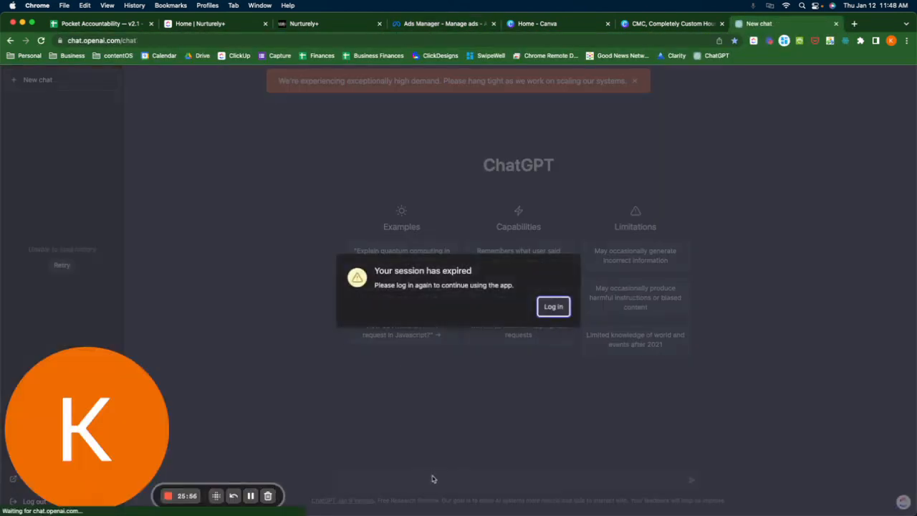
click(553, 307)
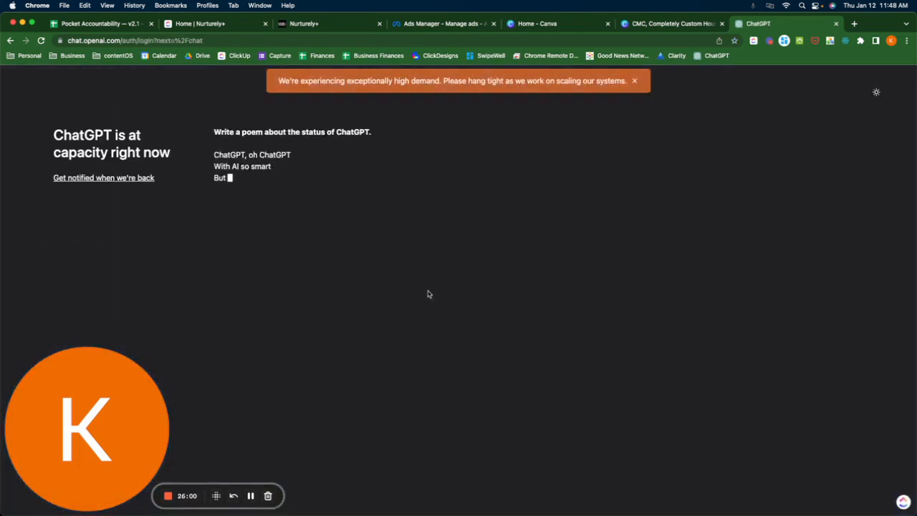
click(41, 41)
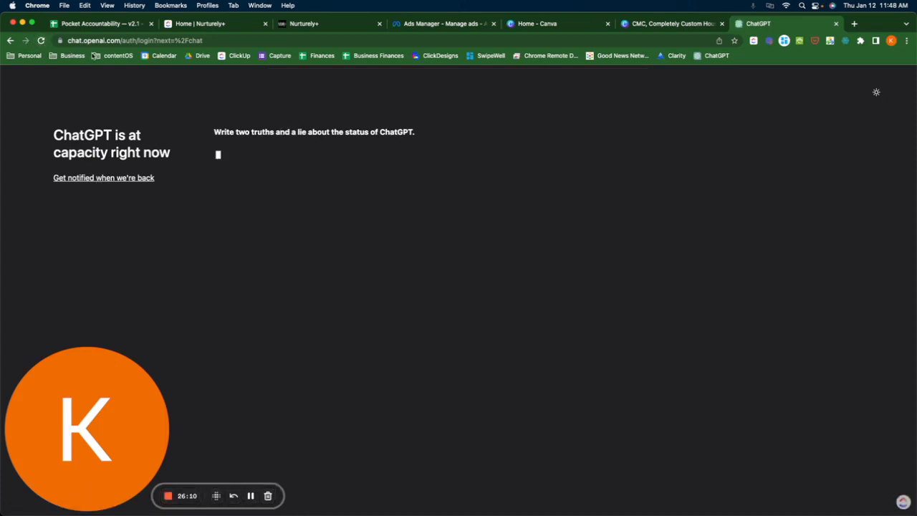
click(122, 41)
key(Return)
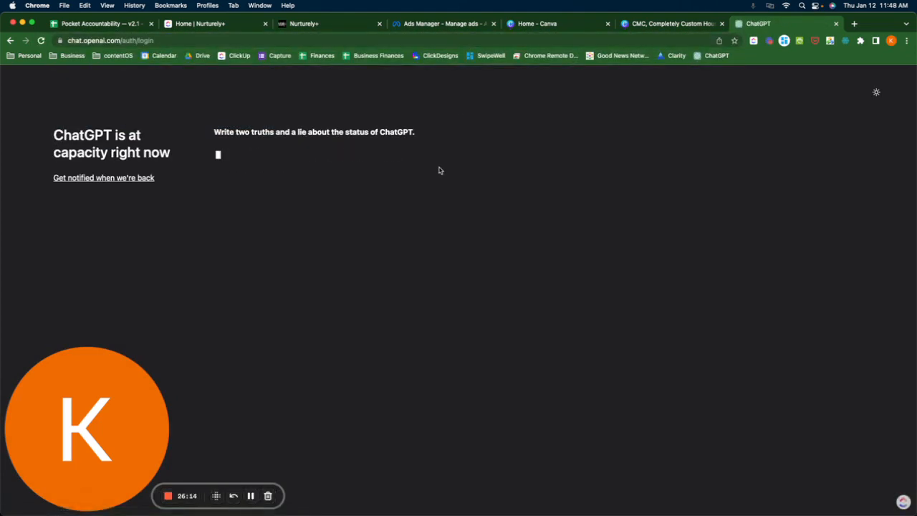
click(835, 24)
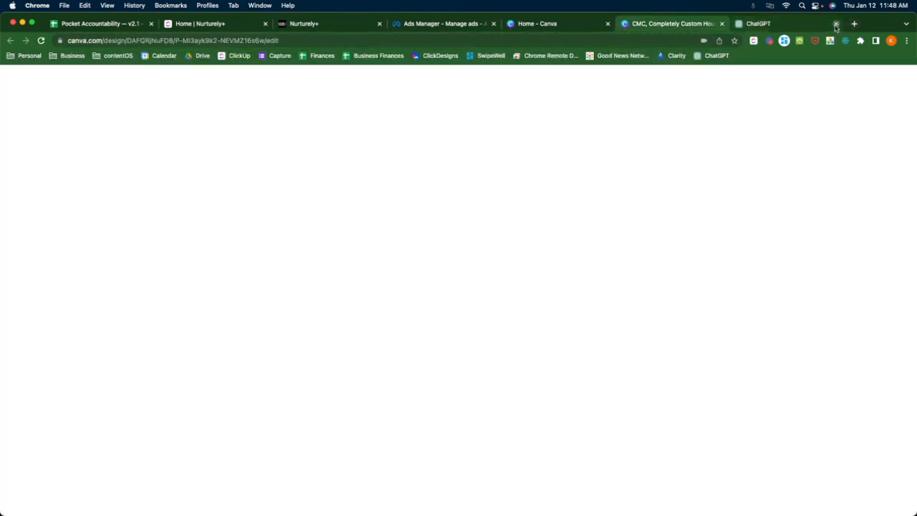
click(448, 25)
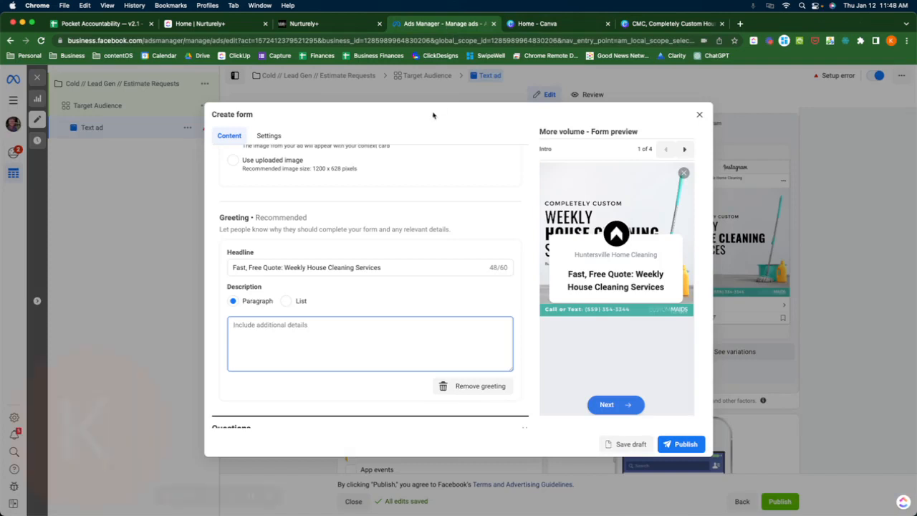
mouse_move(90, 499)
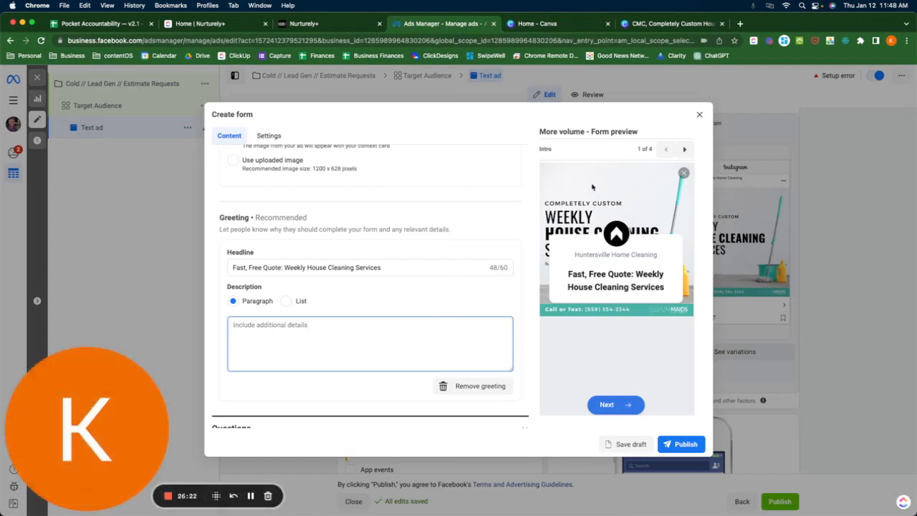
mouse_move(109, 469)
click(97, 496)
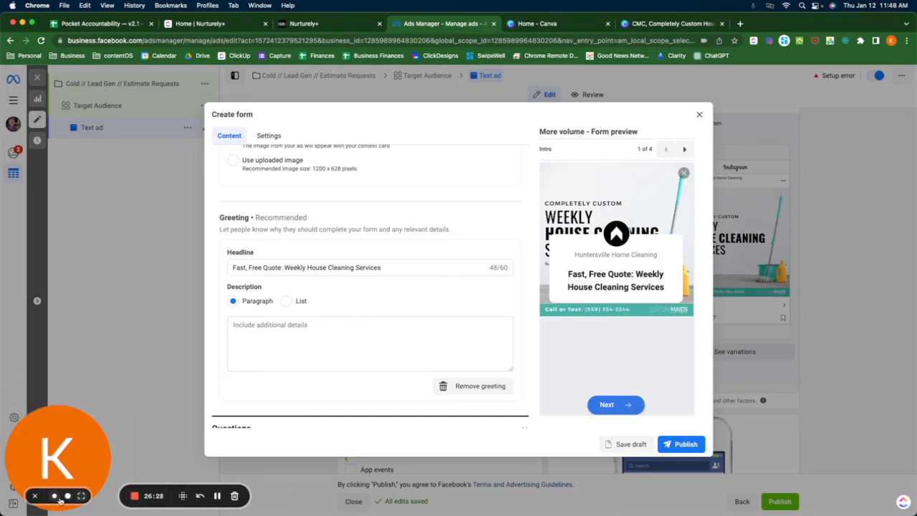
click(68, 496)
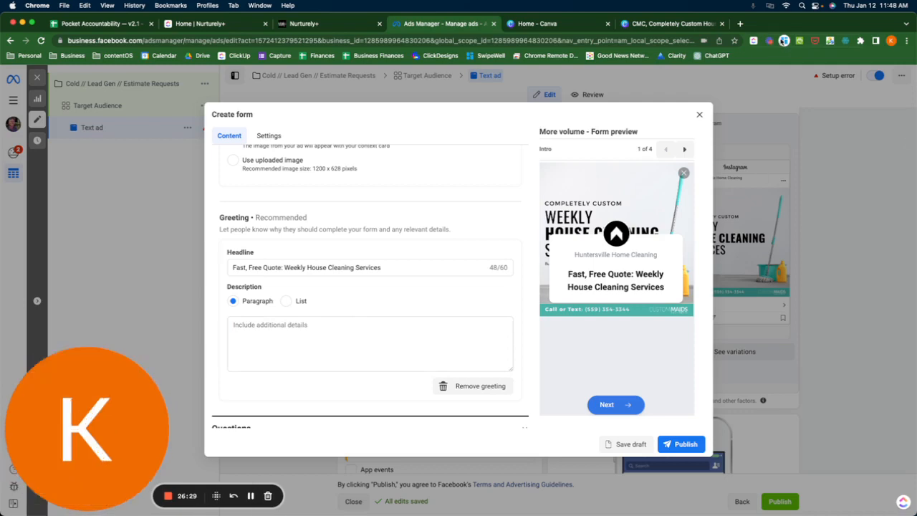